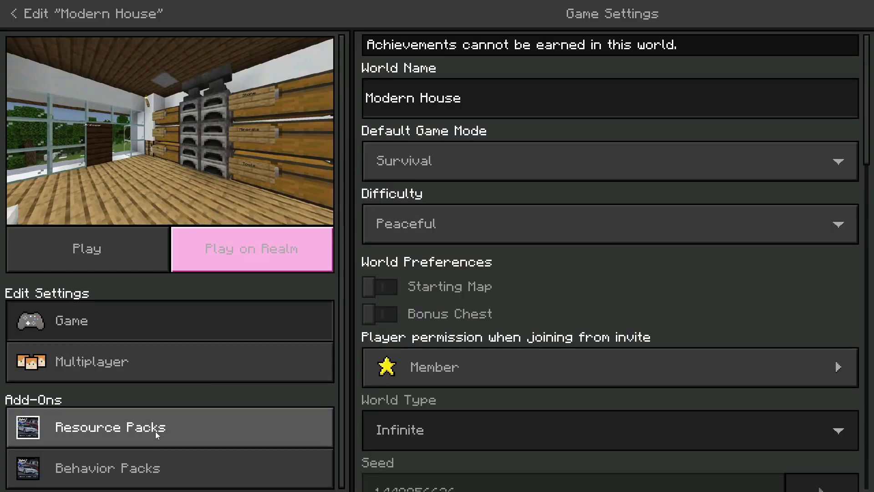
- Activate the Utility Vehicles 2.0 (RP) pack from My Packs in the Modern House world
left_click(155, 429)
left_click(520, 127)
left_click(542, 178)
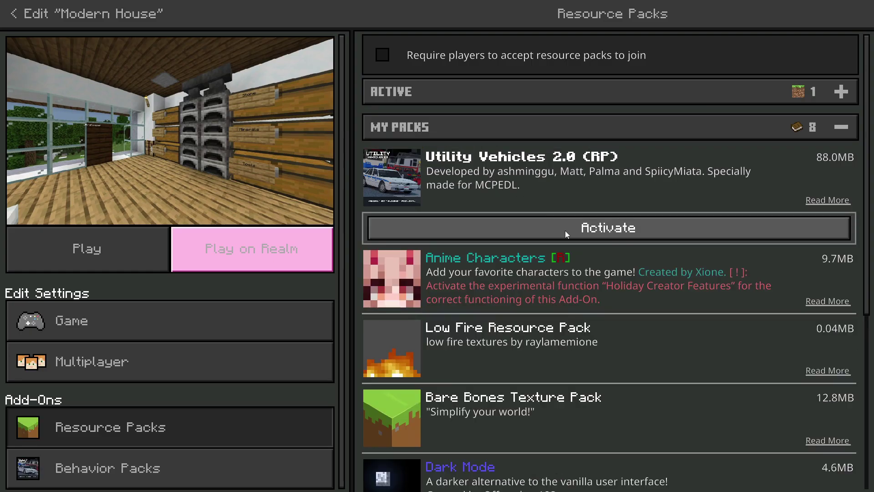
left_click(566, 230)
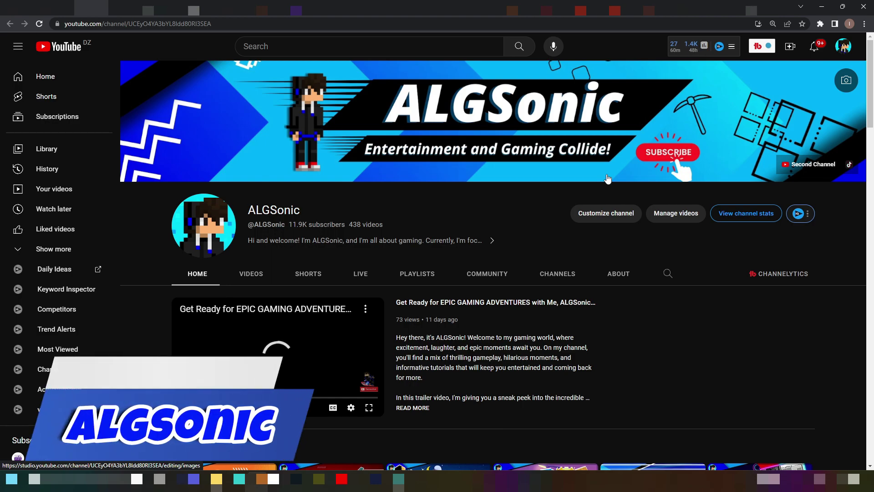
- Jump the Utility Vehicles 2.0 Addon video to its Overview chapter and pause at 0:35
scroll(444, 228, "down", 1)
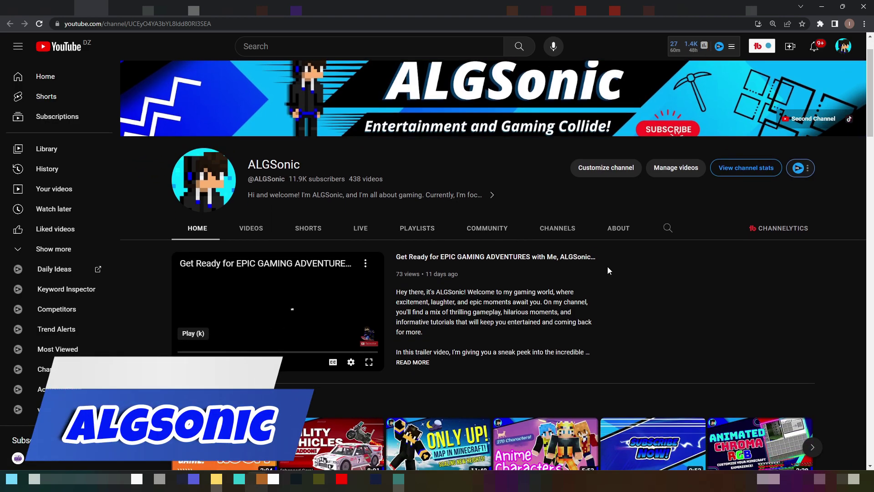
scroll(608, 266, "down", 2)
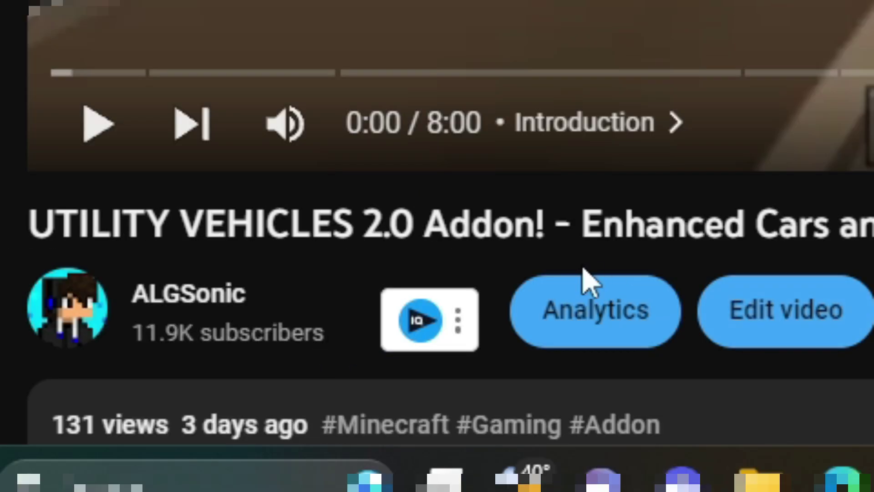
scroll(586, 280, "down", 5)
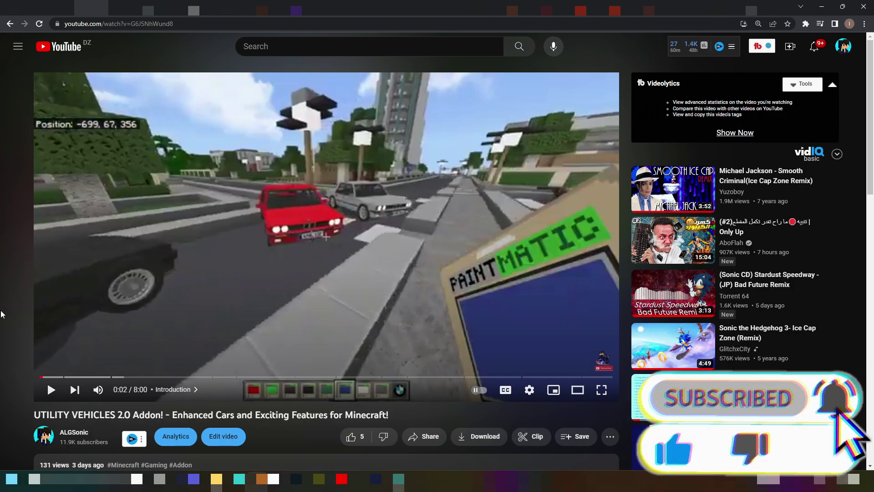
left_click(75, 377)
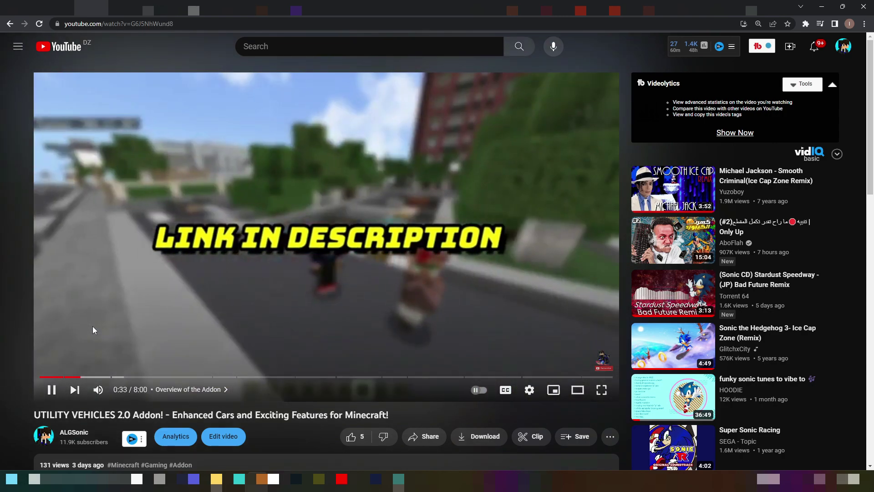
key("space")
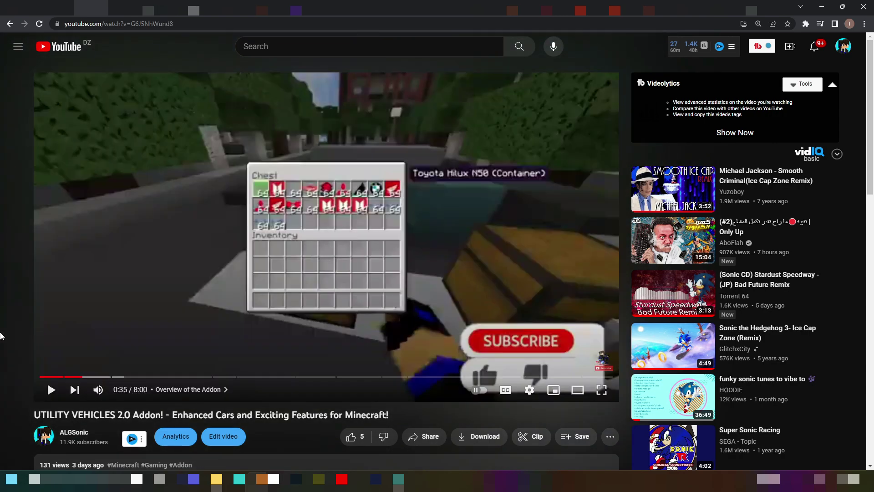
scroll(346, 360, "down", 3)
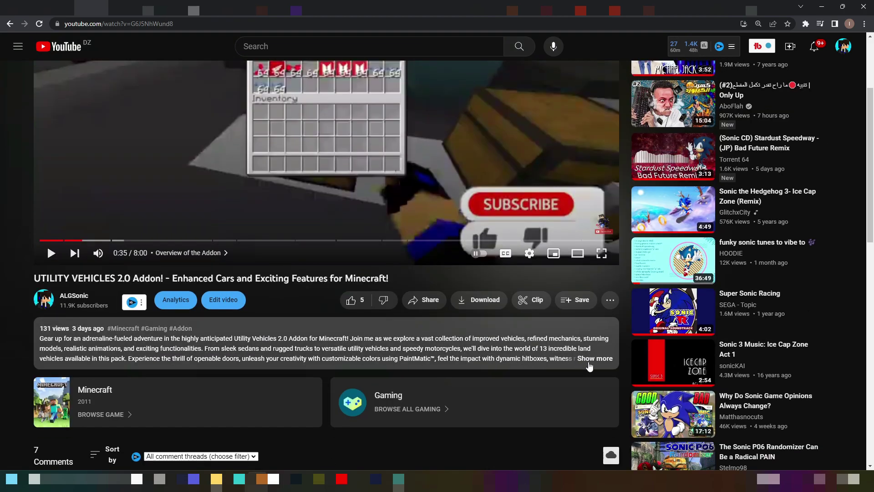
- Expand the video description and scroll down to its Utility Vehicles mcpedl.com download link
left_click(588, 359)
scroll(22, 339, "down", 2)
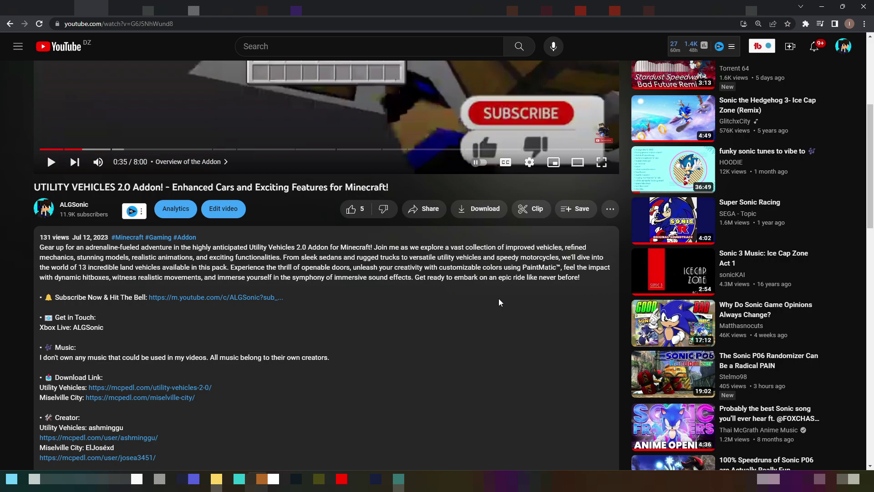
scroll(525, 302, "down", 2)
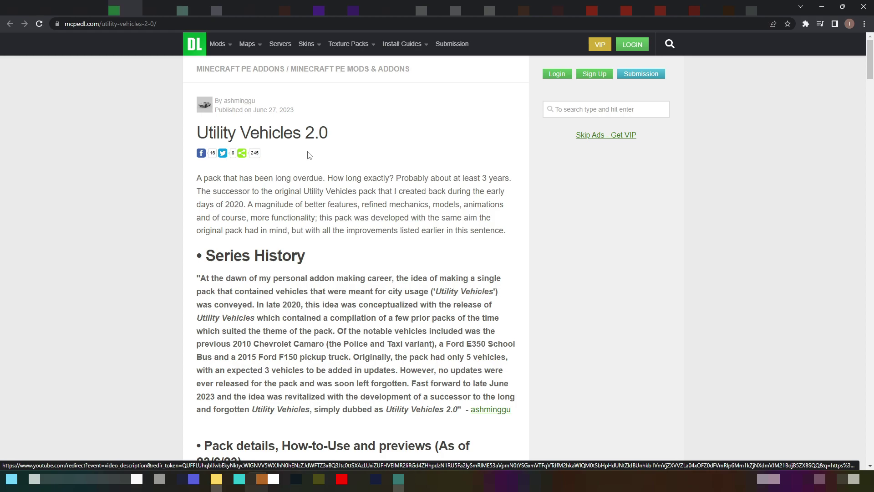
scroll(309, 155, "down", 6)
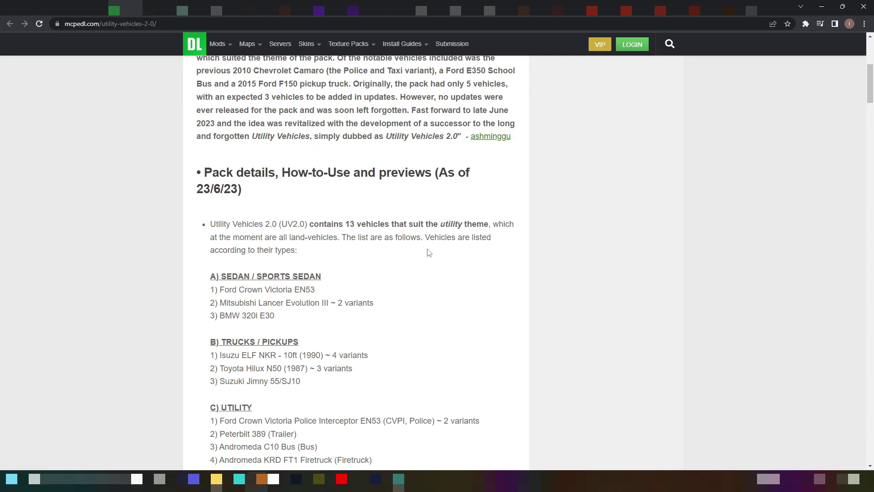
scroll(506, 262, "down", 2)
scroll(553, 273, "down", 5)
scroll(553, 273, "up", 2)
scroll(551, 286, "down", 10)
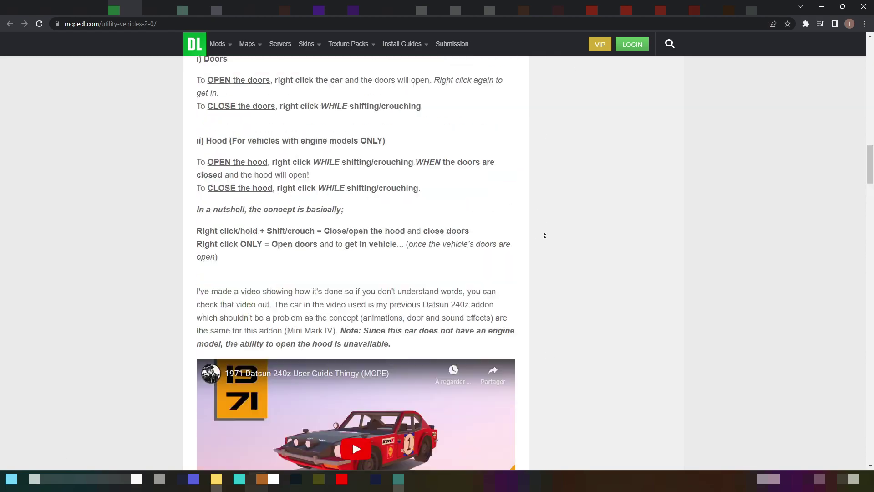
scroll(554, 302, "up", 1)
scroll(554, 315, "down", 2)
scroll(552, 334, "down", 7)
scroll(552, 334, "down", 10)
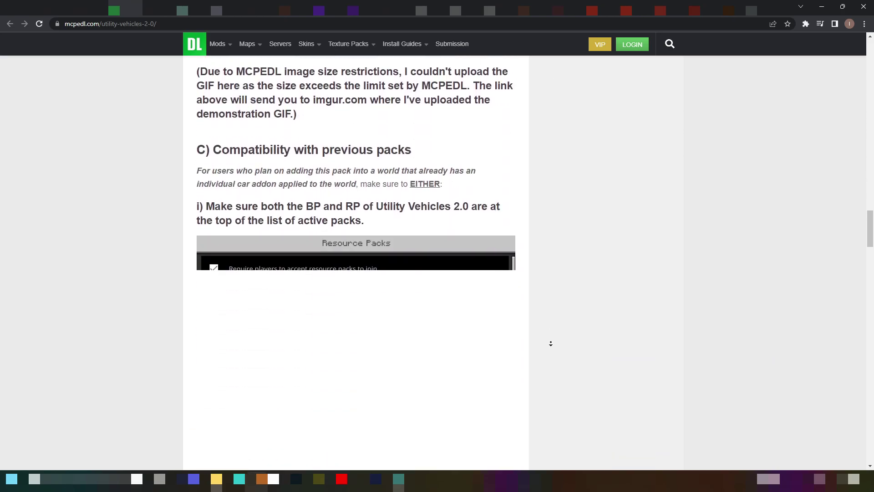
scroll(550, 343, "down", 10)
scroll(551, 343, "down", 10)
scroll(550, 367, "down", 15)
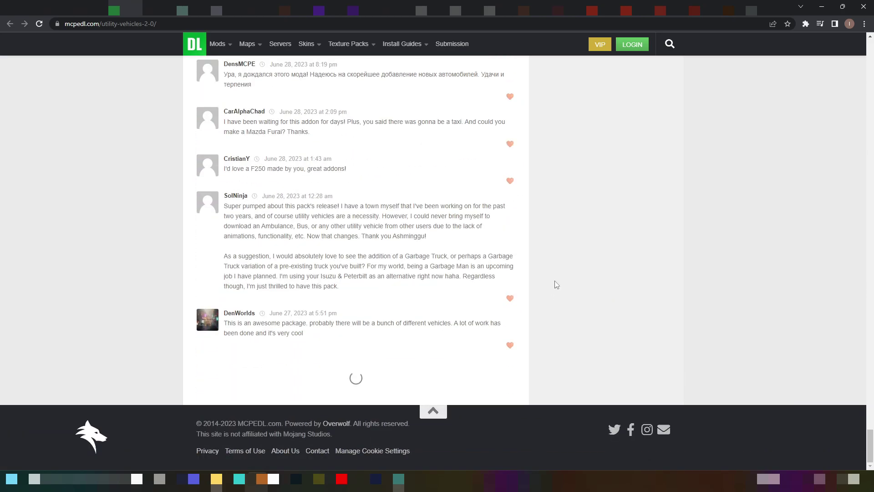
scroll(568, 314, "up", 3)
scroll(619, 324, "up", 8)
scroll(618, 325, "up", 5)
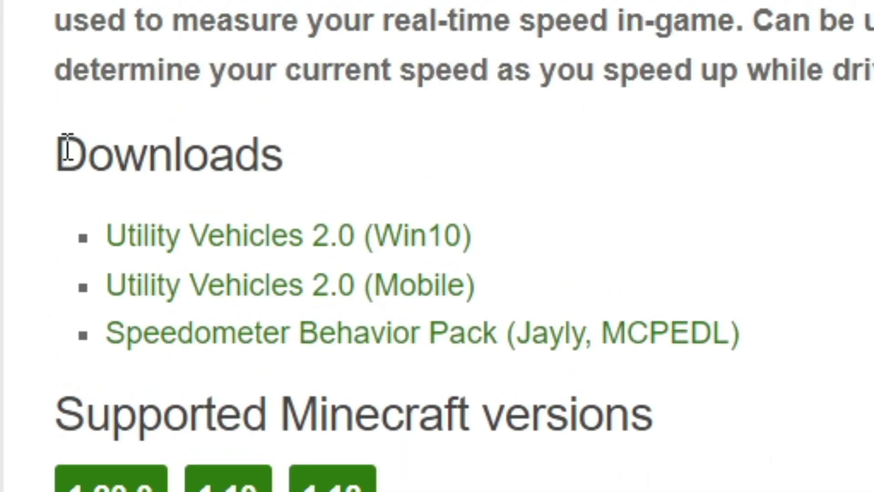
left_click_drag(62, 151, 293, 162)
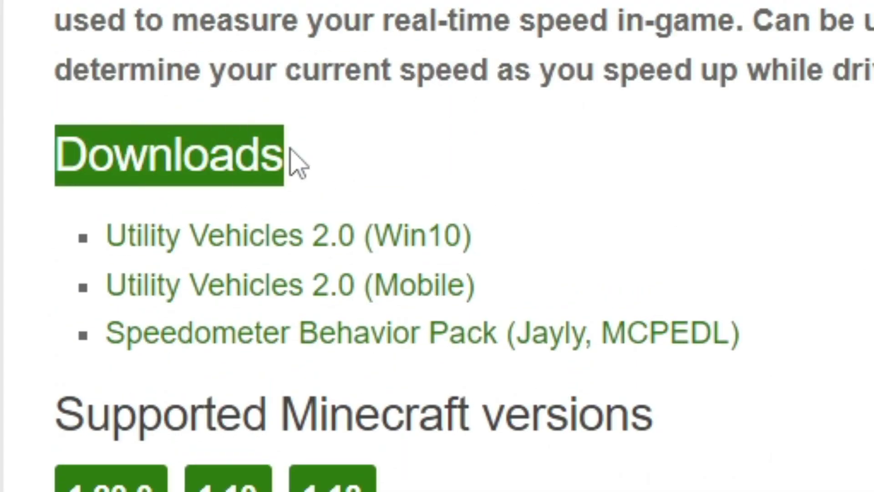
left_click(427, 165)
triple_click(297, 249)
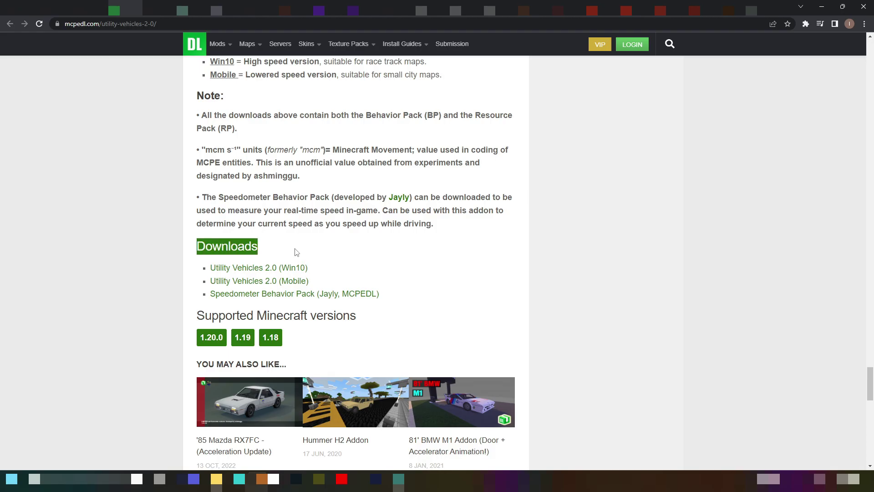
left_click(328, 254)
scroll(328, 253, "up", 2)
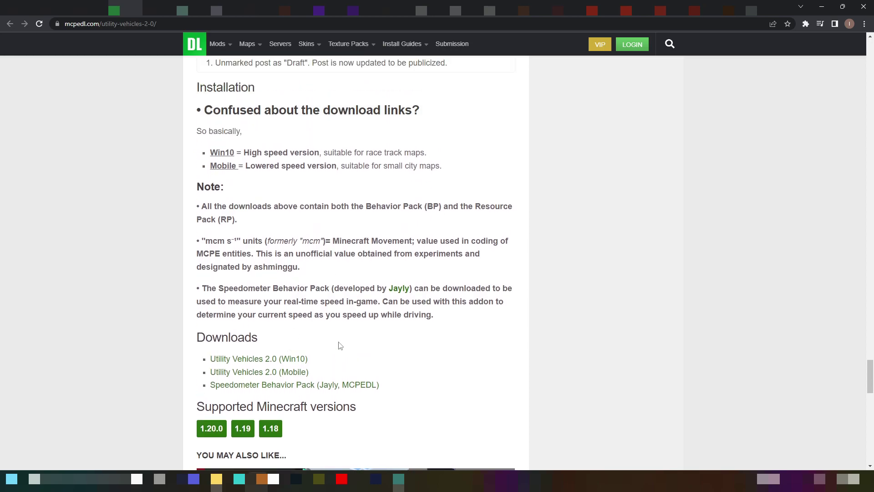
scroll(345, 344, "up", 1)
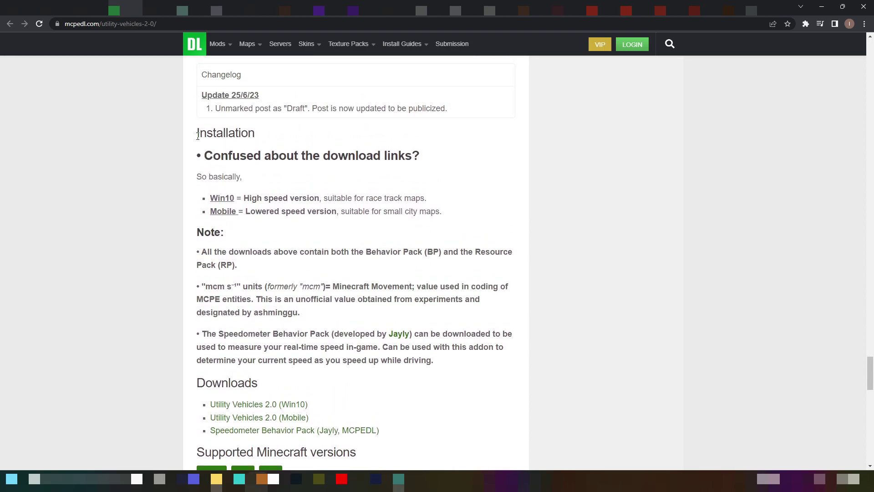
left_click_drag(198, 135, 263, 140)
- Highlight the Mobile version explanation on the MCPEDL page and scroll around the Downloads section
left_click(267, 142)
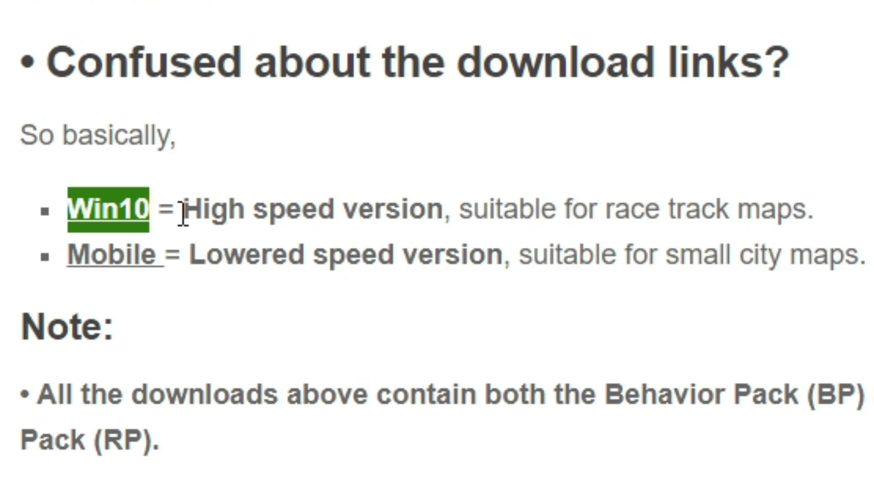
left_click_drag(75, 246, 139, 254)
left_click(171, 253)
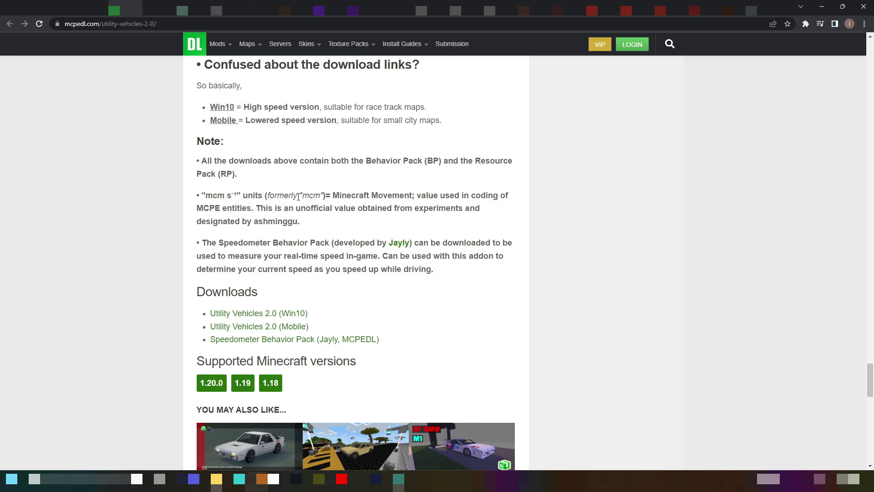
scroll(390, 256, "up", 5)
scroll(464, 305, "down", 5)
scroll(552, 302, "up", 2)
scroll(552, 302, "up", 7)
scroll(552, 353, "down", 5)
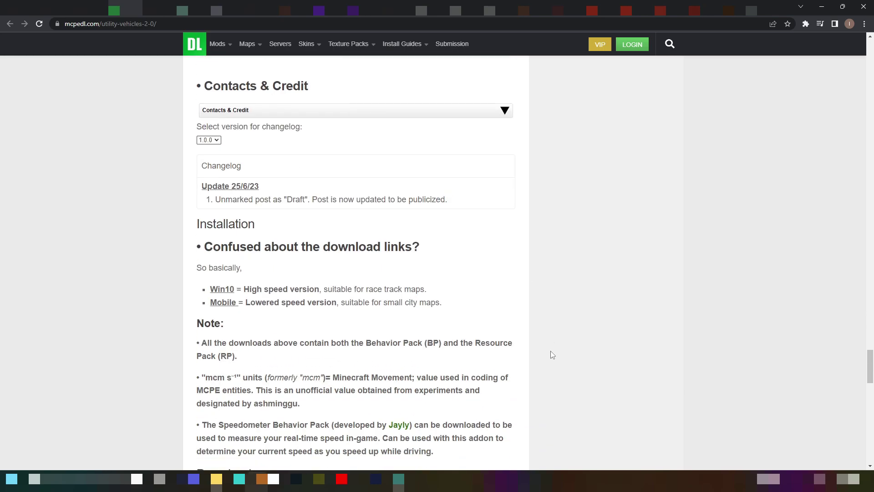
scroll(552, 355, "down", 5)
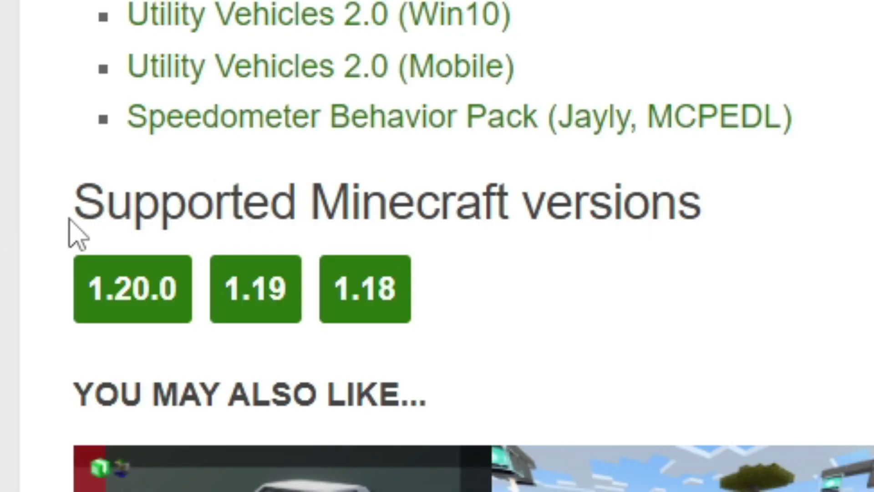
- Highlight the Supported Minecraft versions heading (1.20.0, 1.19, 1.18) beside the download links
left_click_drag(196, 320, 357, 323)
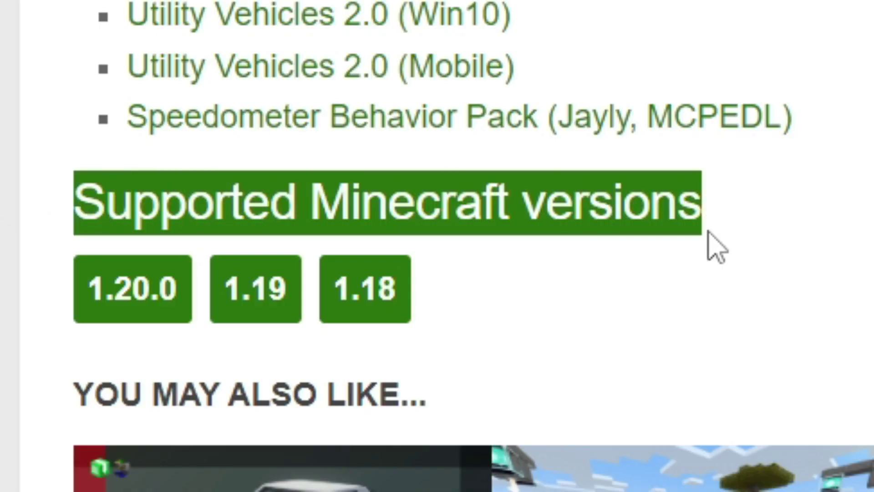
left_click(710, 234)
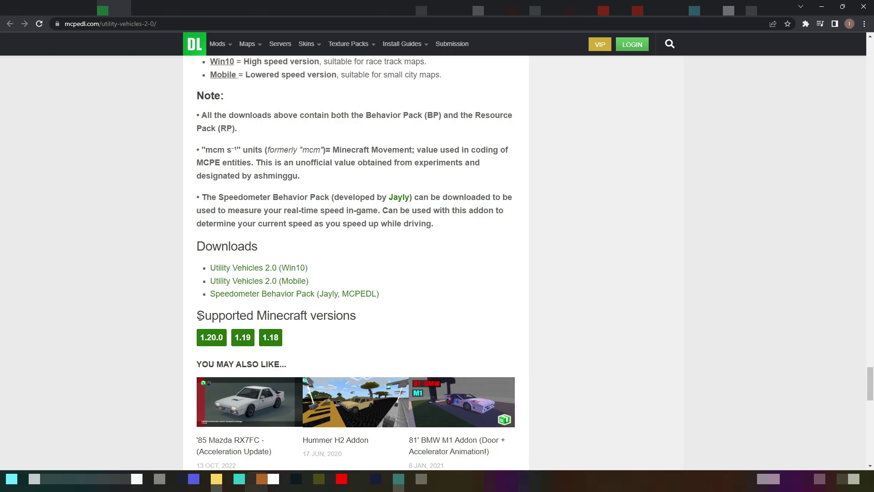
left_click_drag(200, 316, 357, 319)
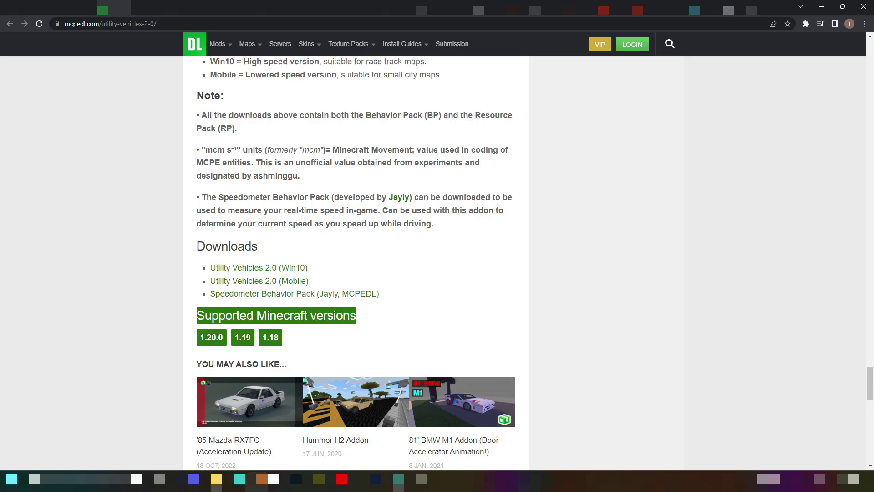
left_click(305, 350)
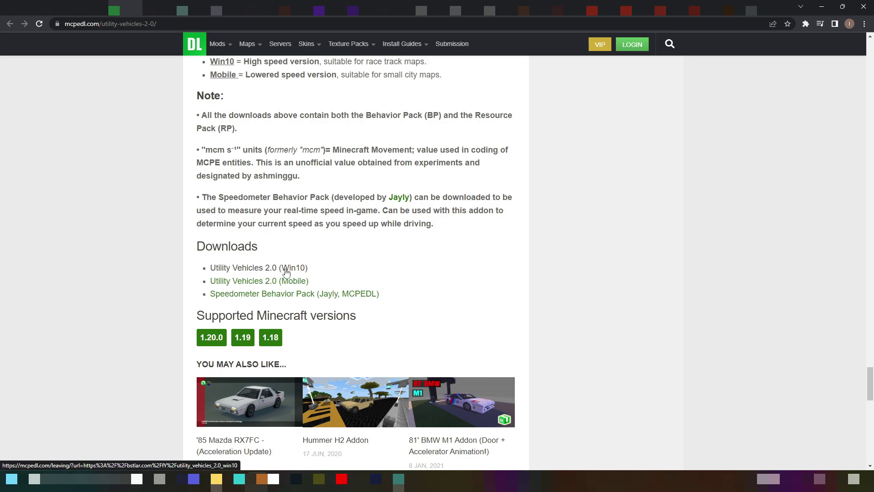
- Follow the Utility Vehicles 2.0 (Win10) link, mark the adblocker warning, and select the bstlar URL
left_click(262, 273)
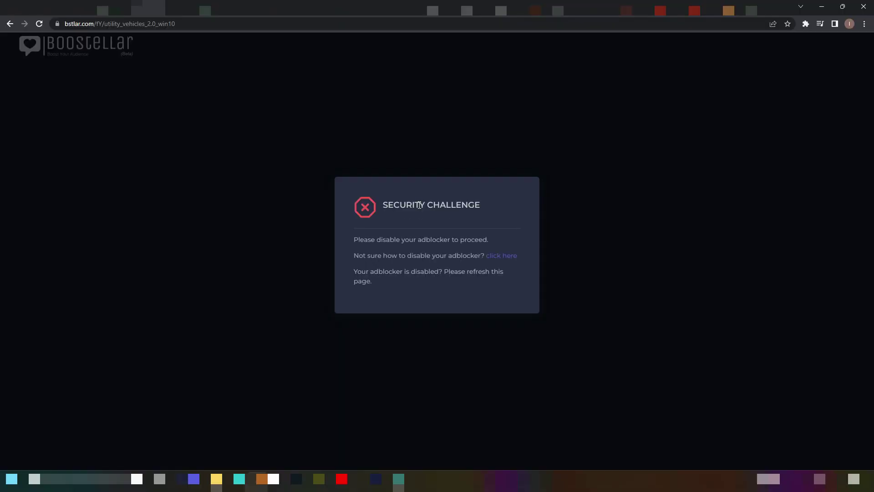
left_click_drag(423, 242, 451, 244)
left_click(183, 27)
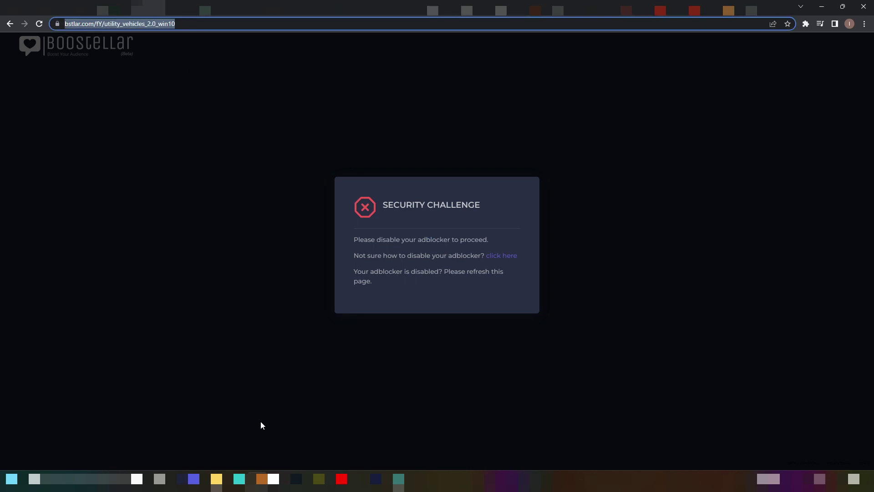
- Load the copied Boostellar URL in Edge and trigger its 'Click on Ad' unlock step
key("alt+Tab")
type("https://bstlar.com/fY/utility_vehicles_2.0_win10")
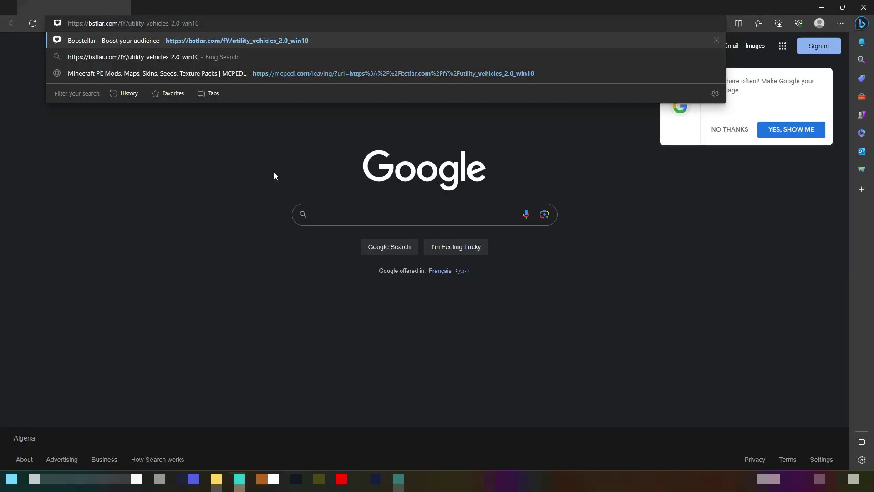
key("Return")
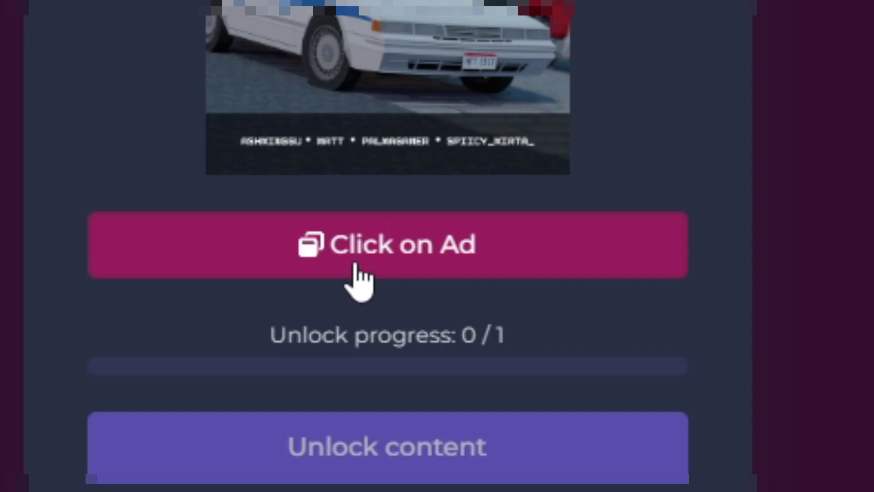
left_click(422, 323)
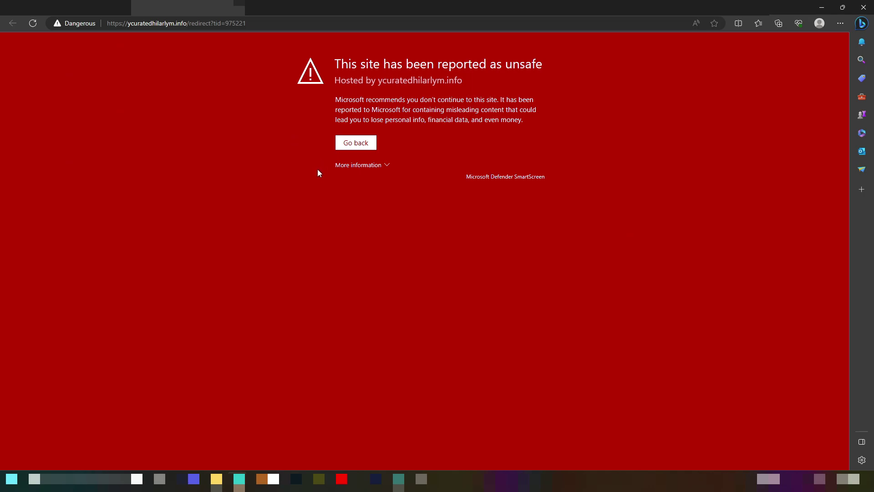
- Proceed past Edge's two unsafe-site warnings for the ad site to complete the unlock
left_click(355, 168)
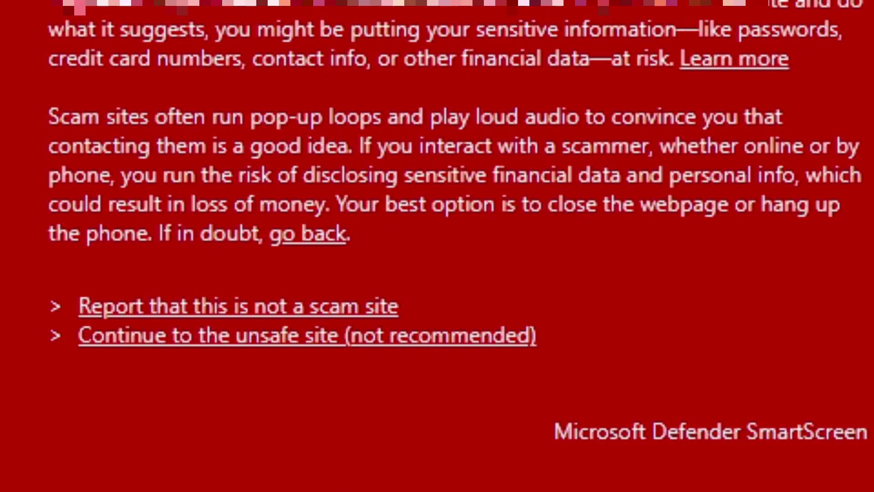
left_click(218, 348)
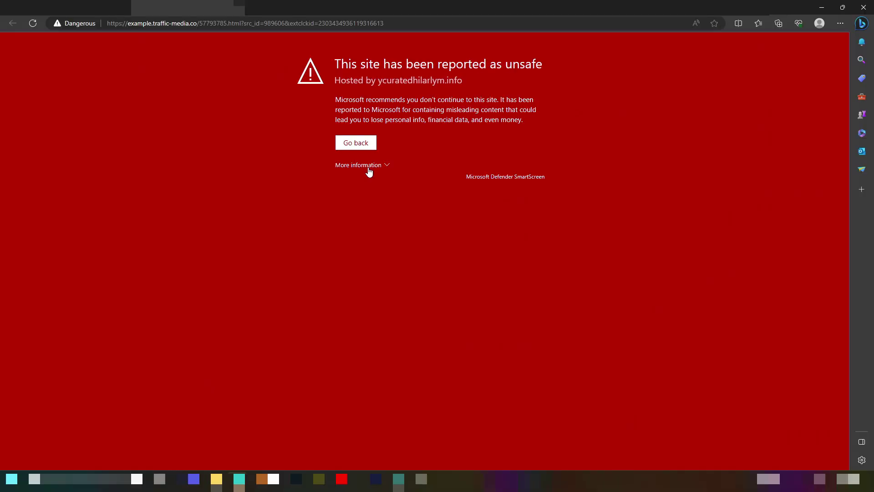
left_click(369, 269)
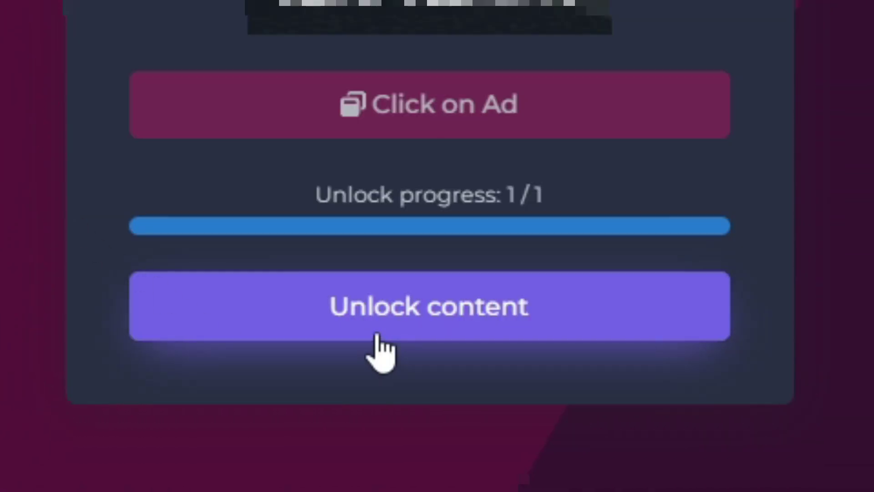
- Unlock the Boostellar content to reach the 14.7 MB Utility Vehicles 2.0 (Win10) MediaFire page
left_click(421, 335)
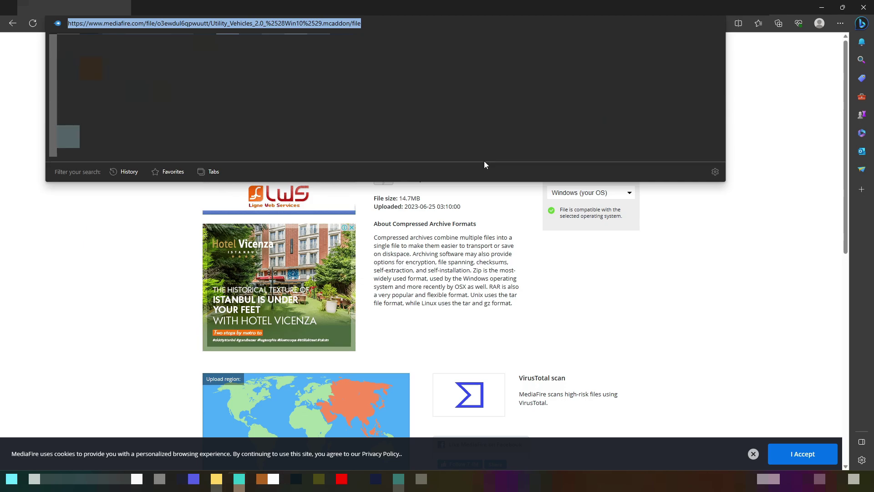
- Start the 14.7 MB Utility Vehicles 2.0 (Win10) download on MediaFire and close the popup ad
left_click(536, 254)
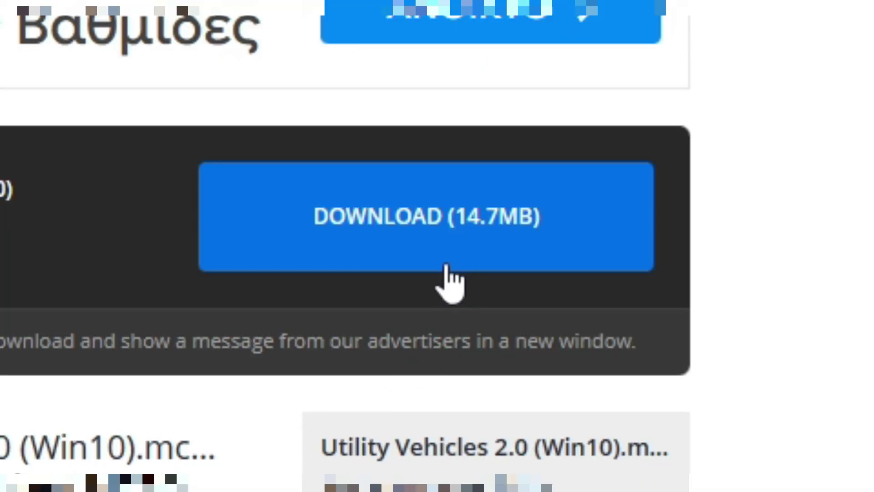
left_click(448, 267)
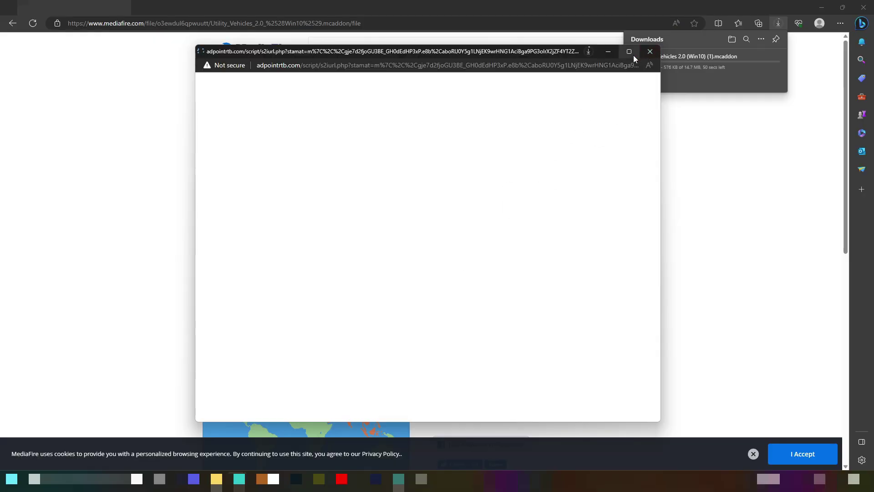
left_click(607, 53)
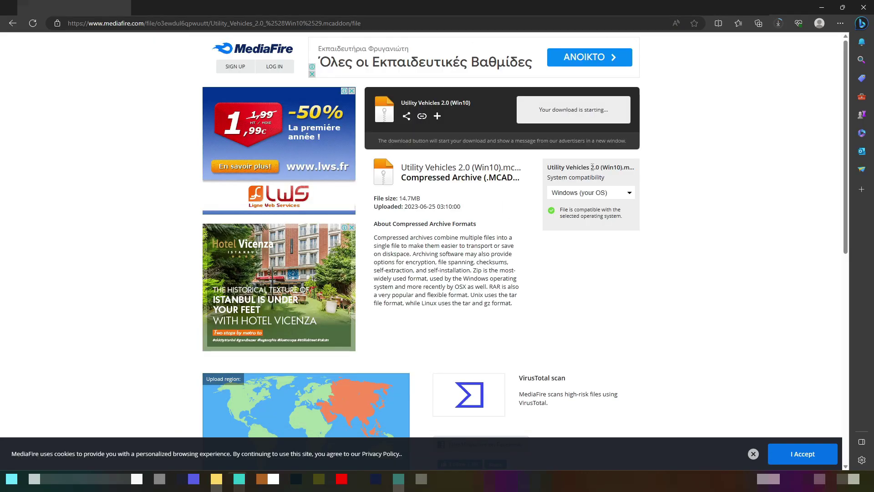
- Cancel the in-progress Utility Vehicles download from Edge's Downloads panel
left_click(779, 23)
left_click(770, 60)
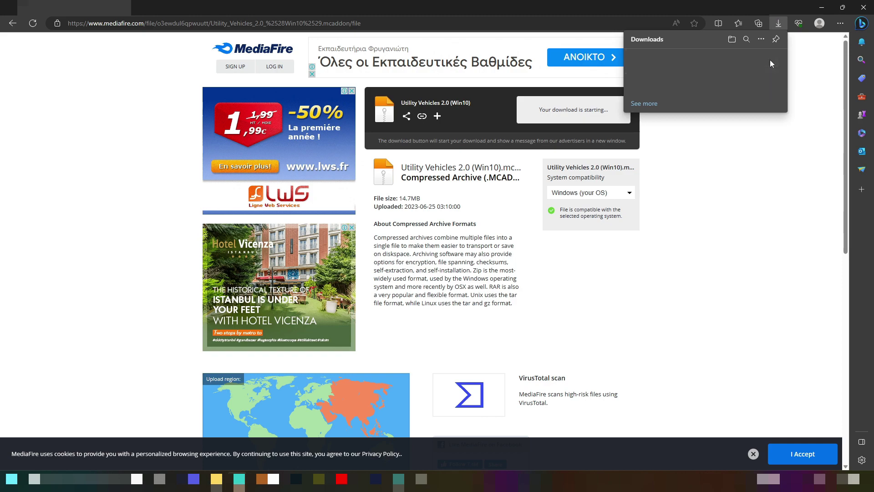
left_click(762, 175)
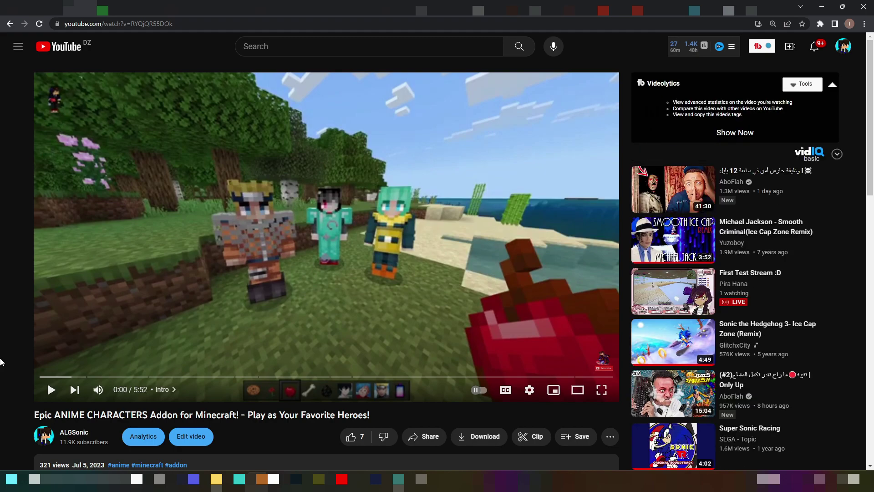
- Scroll the Anime Characters add-on page to its Behavior Pack download link
scroll(53, 313, "down", 3)
scroll(52, 313, "down", 1)
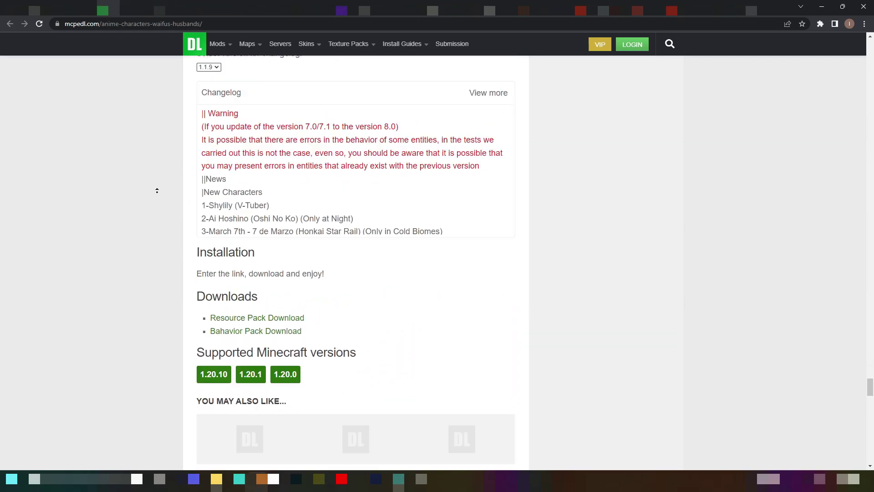
scroll(295, 205, "up", 2)
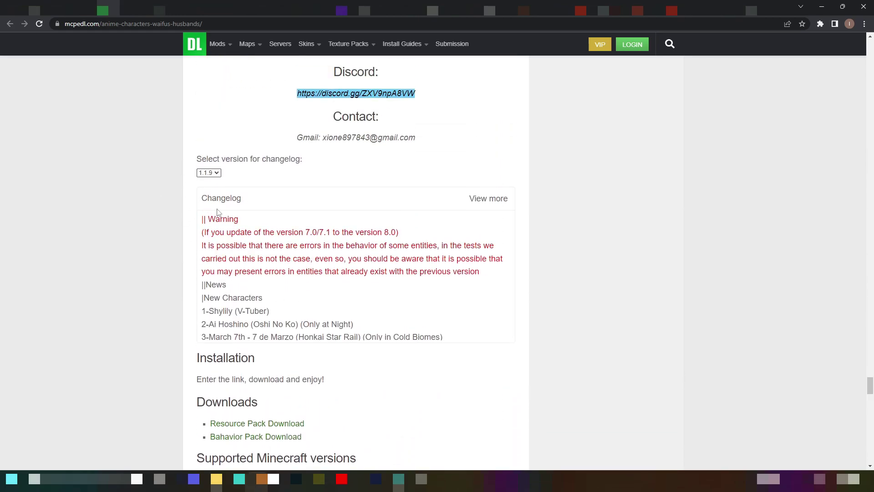
scroll(297, 215, "up", 2)
scroll(176, 235, "down", 5)
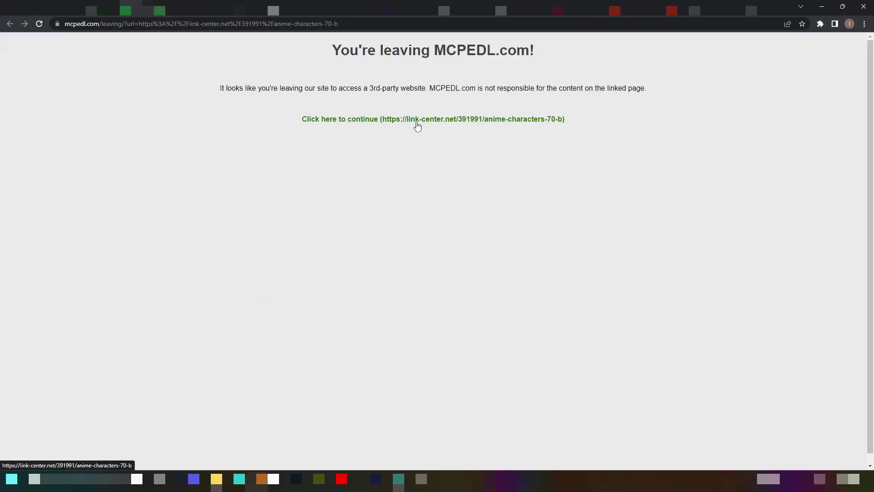
- Pass Linkvertise's free ad-supported access steps to reach the Anime Characters B 800 MediaFire page
left_click(418, 125)
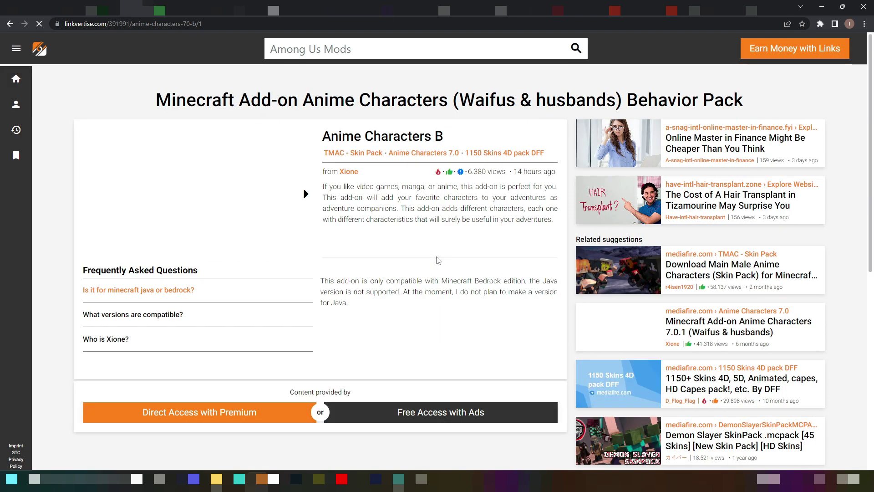
scroll(442, 276, "down", 2)
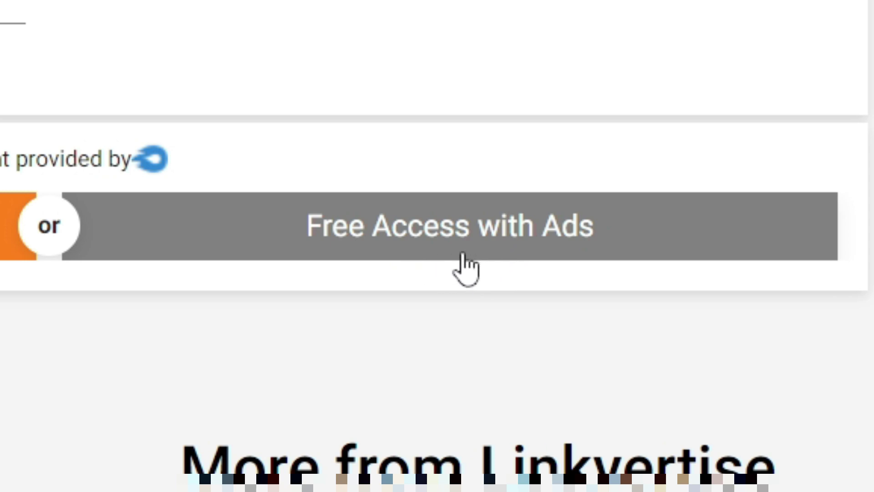
left_click(475, 251)
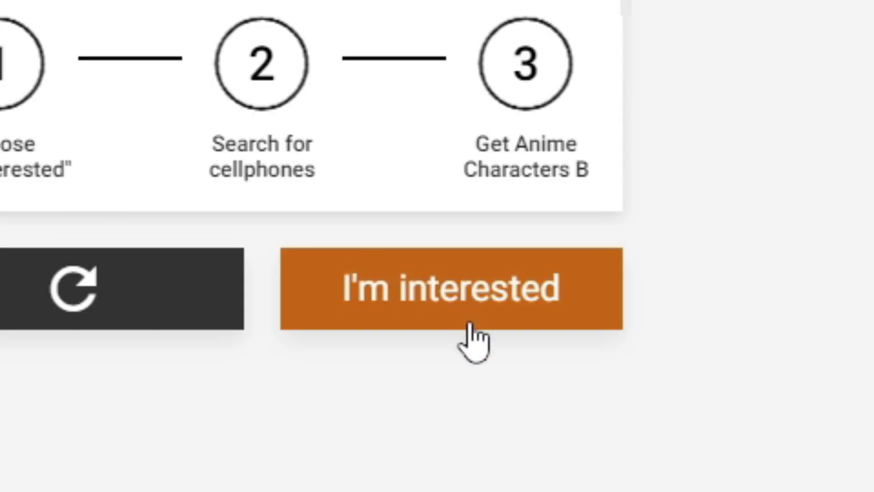
left_click(469, 324)
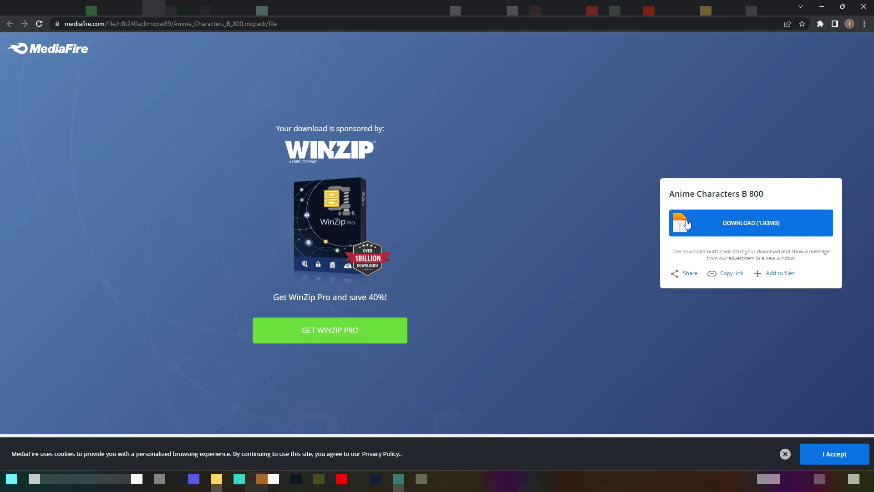
- Download the 1.93 MB Anime Characters B 800 .mcpack and reveal it in its folder
left_click(725, 238)
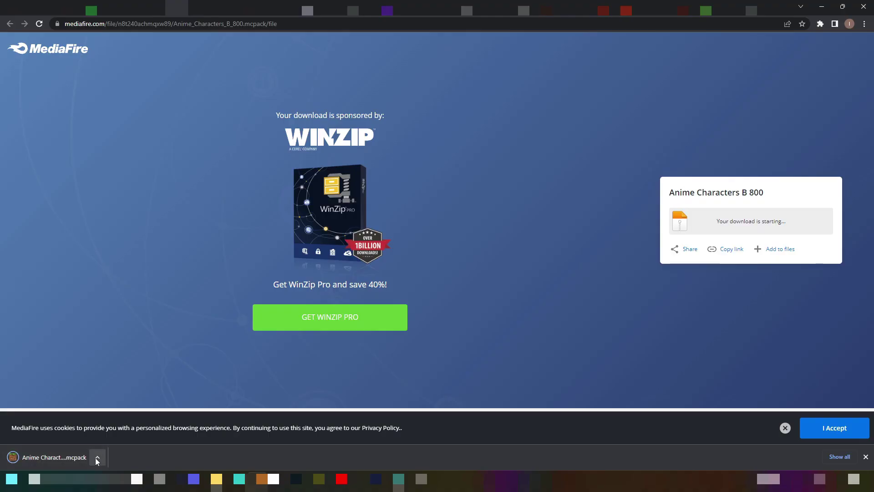
left_click(95, 457)
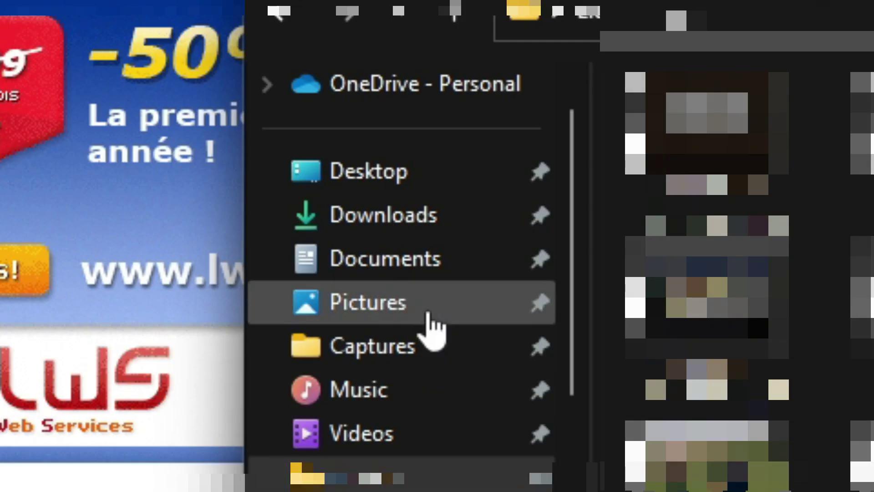
- Show the Downloads folder and move the window aside to import the add-on files
left_click(419, 229)
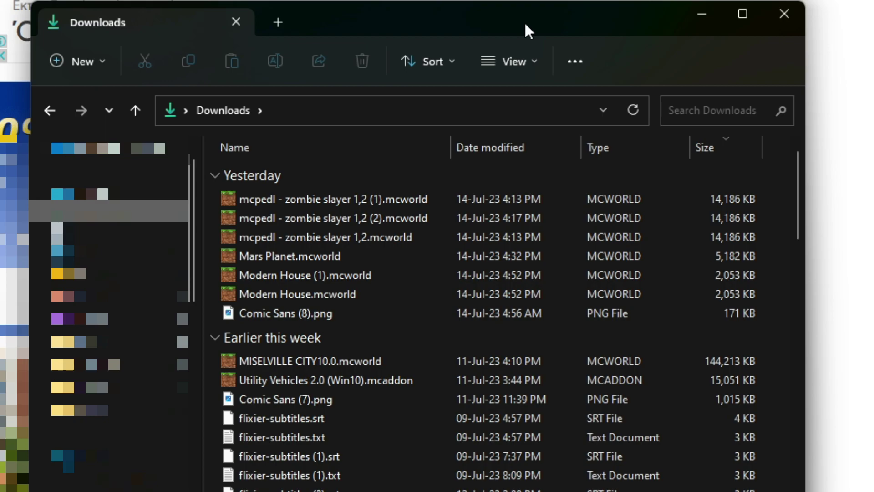
left_click_drag(525, 25, 0, 32)
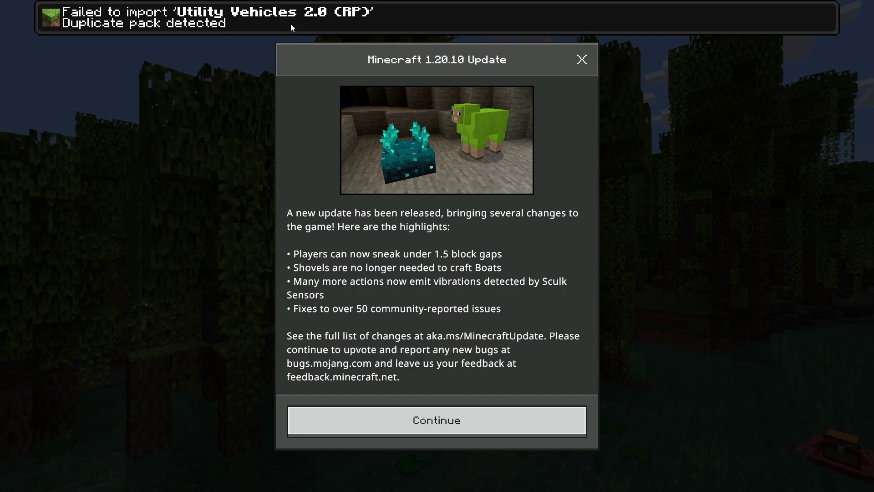
- Activate Utility Vehicles 2.0 from My Packs as a global resource pack
key("Escape")
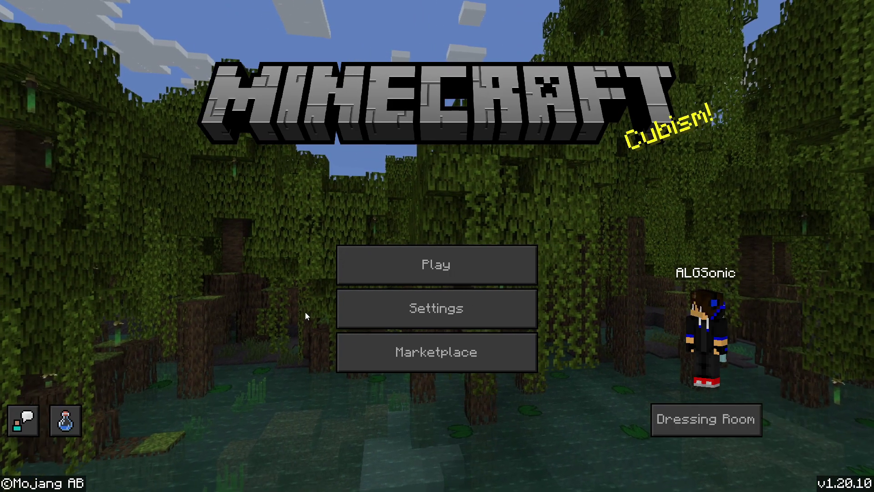
left_click(414, 310)
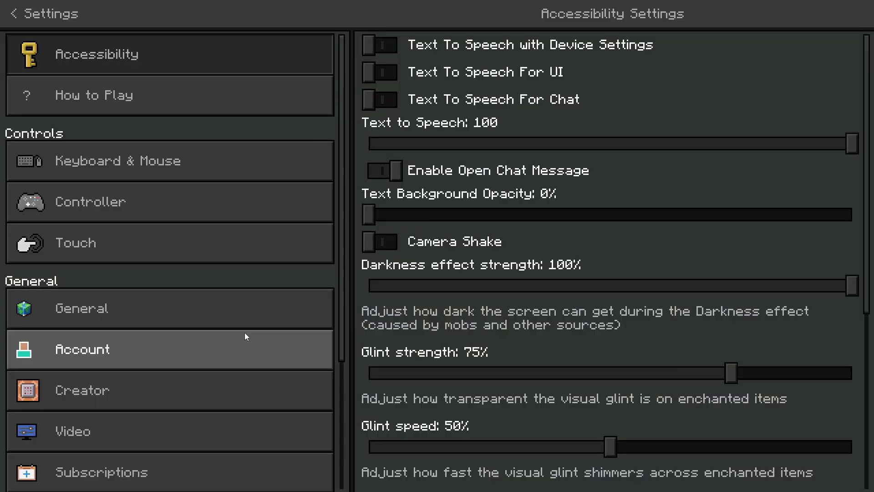
scroll(149, 372, "down", 3)
scroll(146, 378, "down", 1)
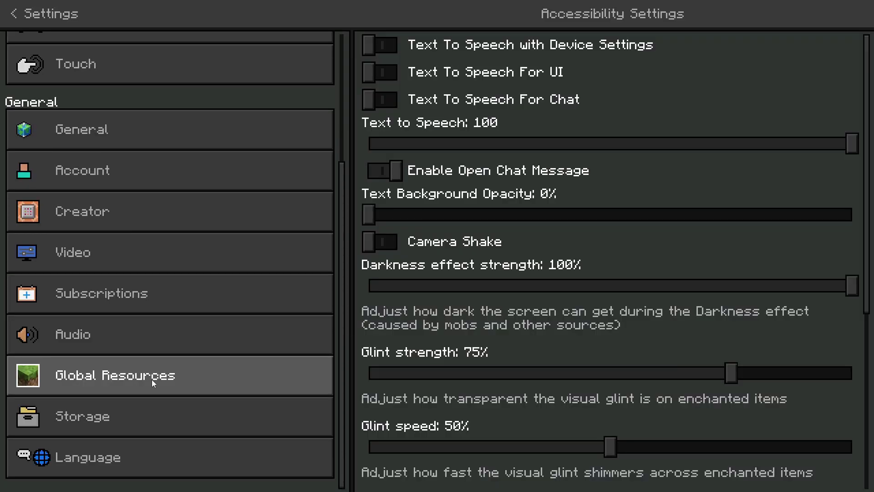
left_click(152, 379)
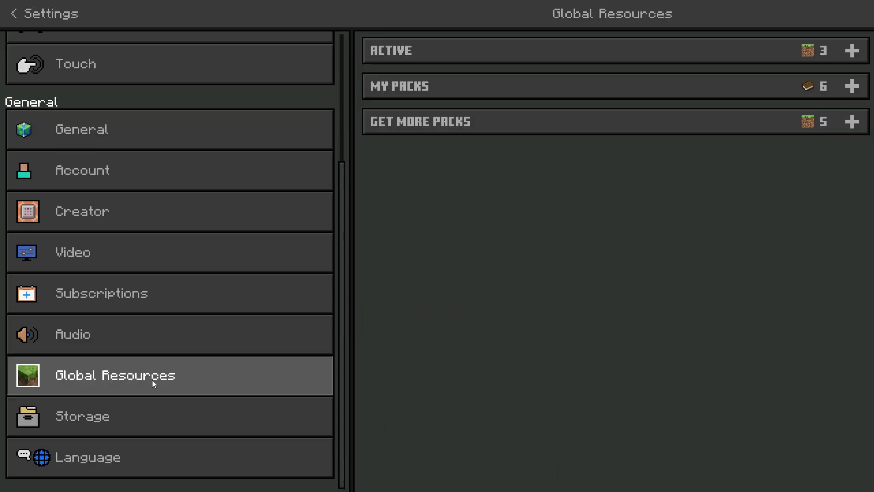
left_click(422, 87)
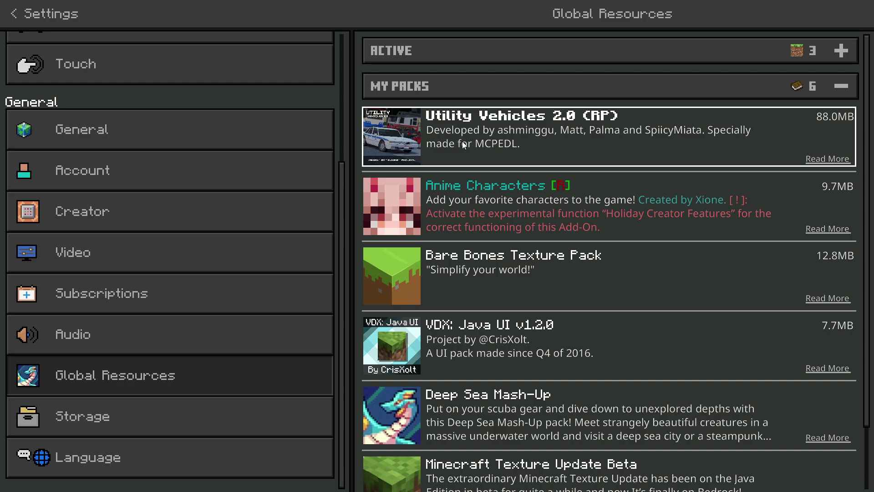
left_click(463, 145)
left_click(547, 187)
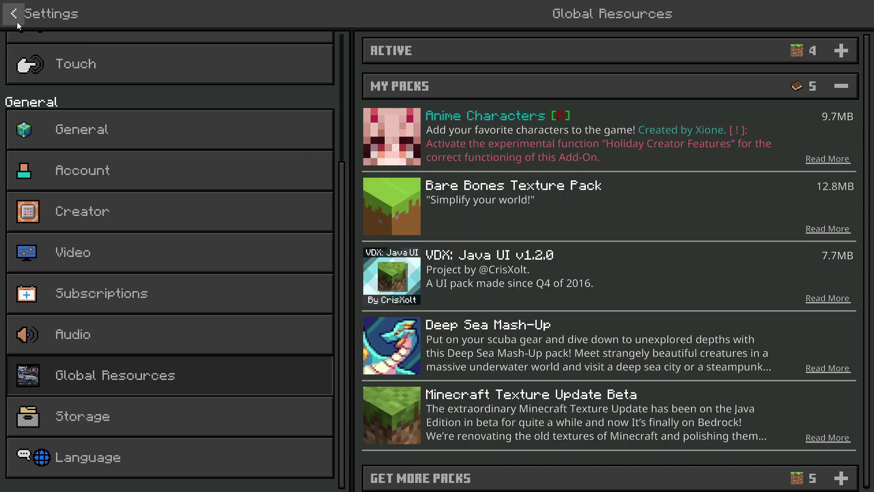
- Deactivate the Utility Vehicles 2.0 global pack again and return to the main menu
left_click(457, 62)
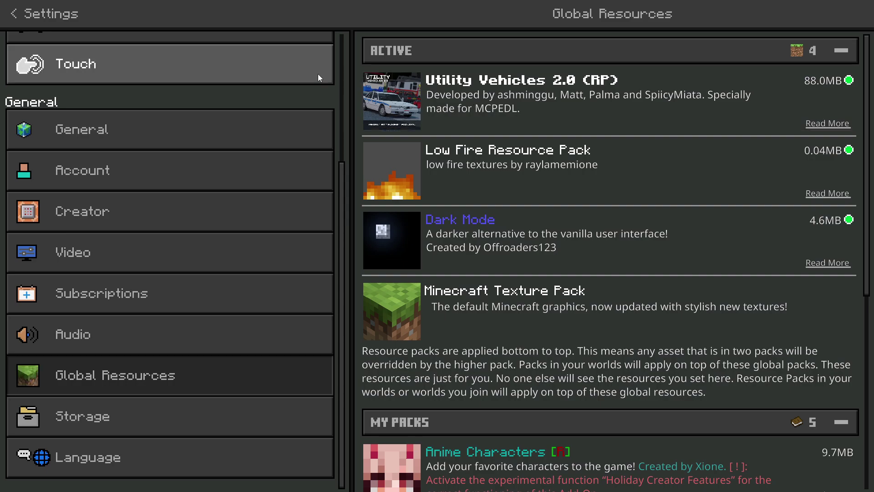
scroll(297, 98, "up", 4)
left_click(542, 121)
left_click(548, 155)
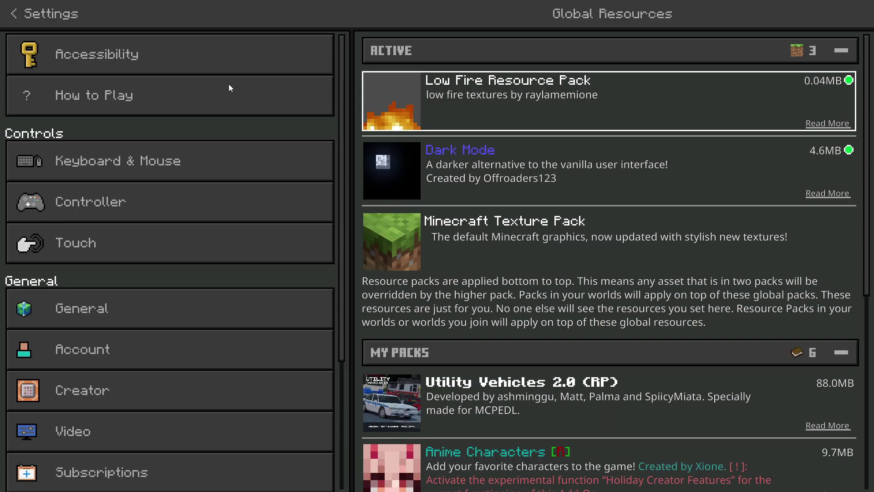
left_click(14, 14)
- Activate the Utility Vehicles 2.0 resource pack in the Modern House world
left_click(414, 259)
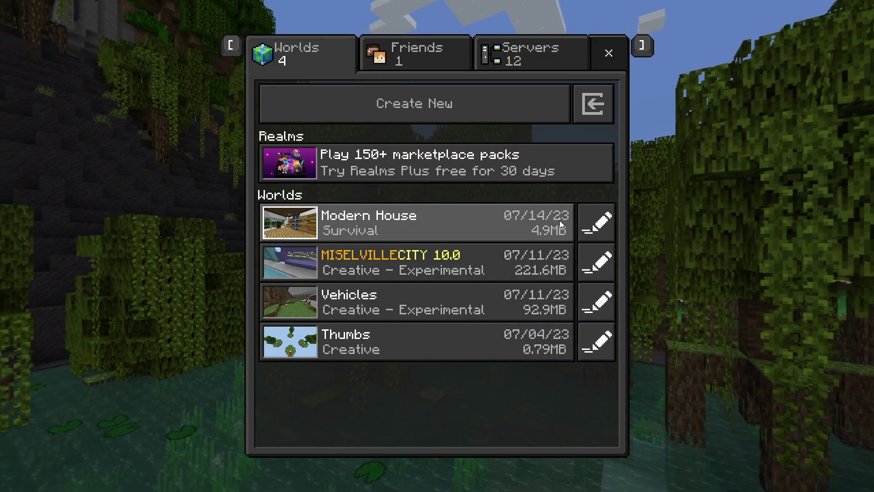
left_click(599, 225)
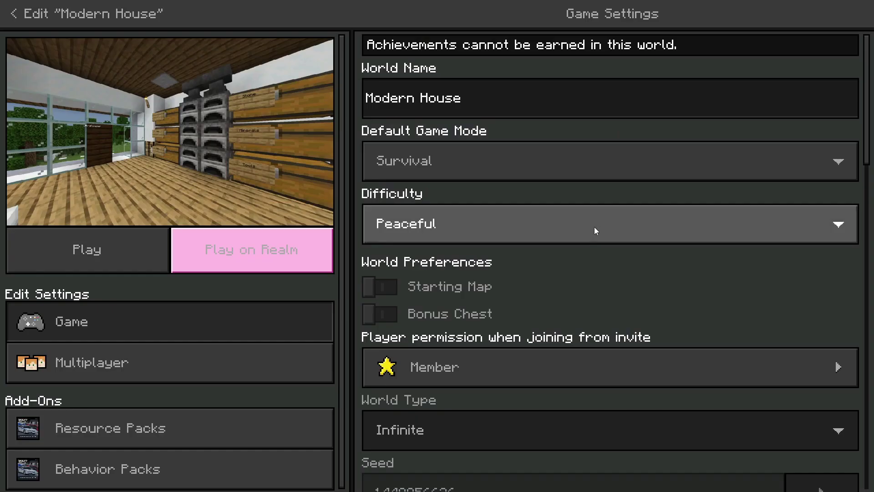
left_click(87, 435)
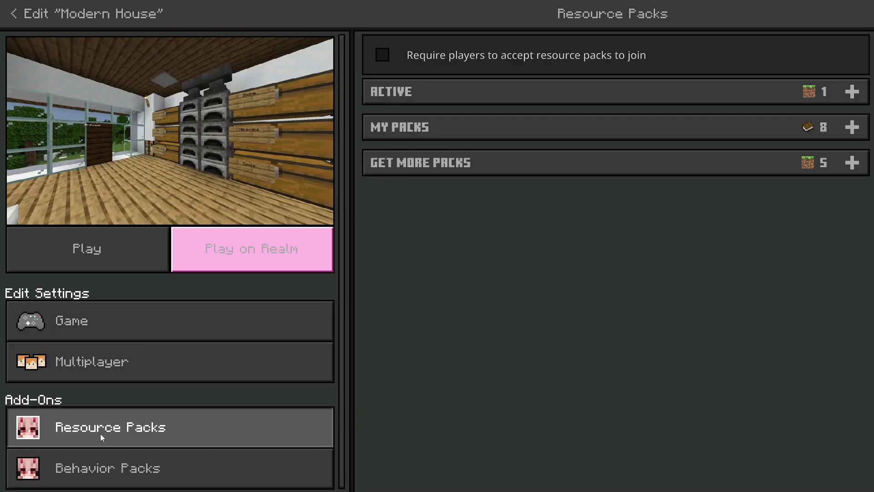
left_click(519, 127)
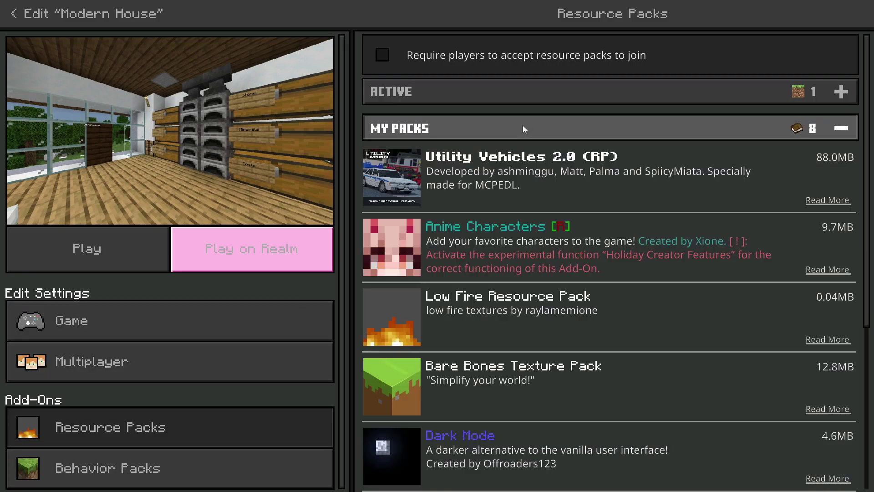
left_click(494, 181)
left_click(565, 231)
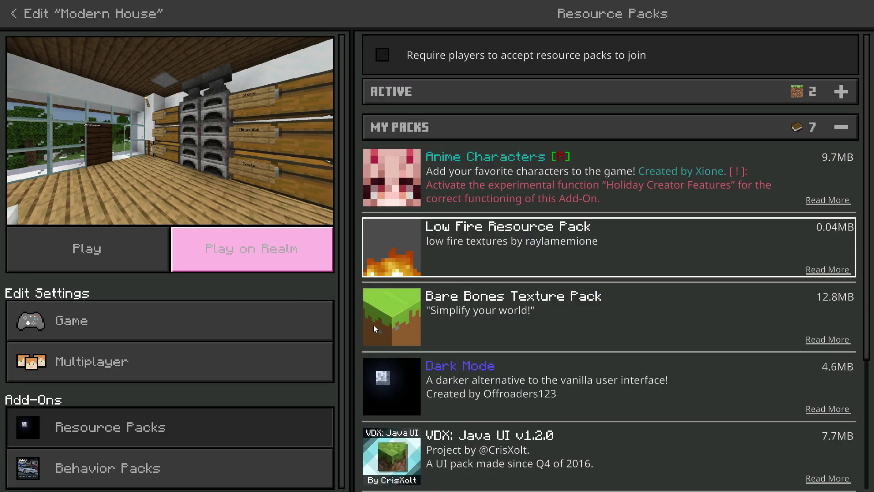
- Activate the Utility Vehicles behavior pack, accepting that achievements are disabled
left_click(127, 464)
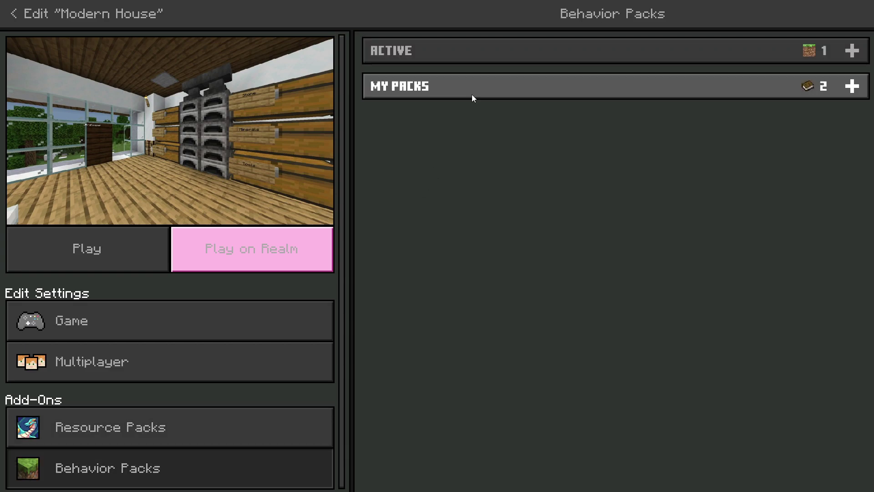
left_click(472, 95)
left_click(553, 157)
left_click(554, 178)
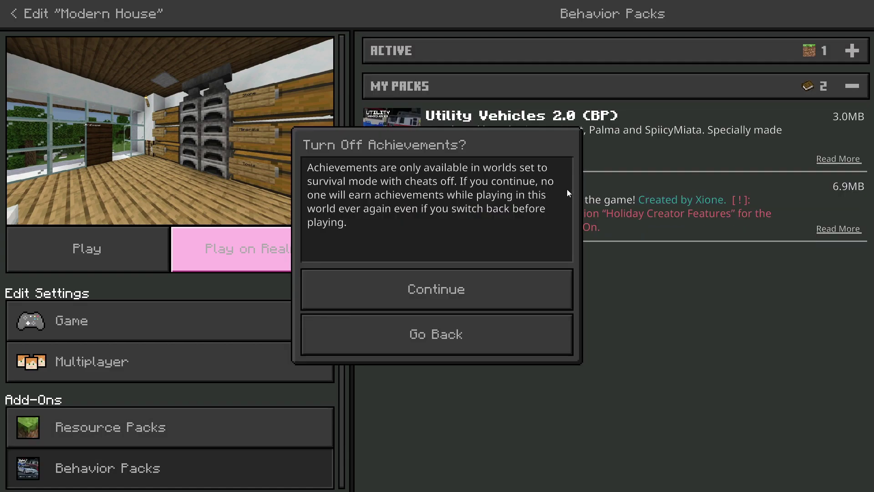
left_click(477, 285)
- Turn on an experimental feature, confirming creation of a Modern House copy
left_click(105, 427)
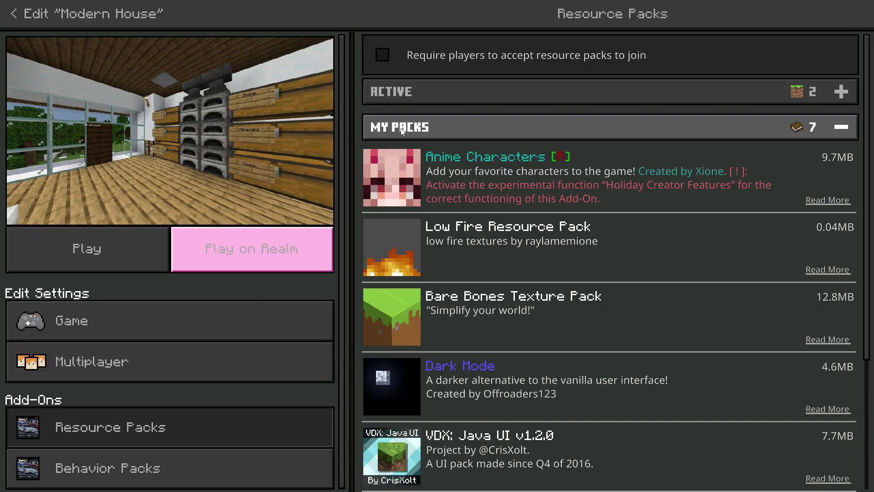
left_click(114, 320)
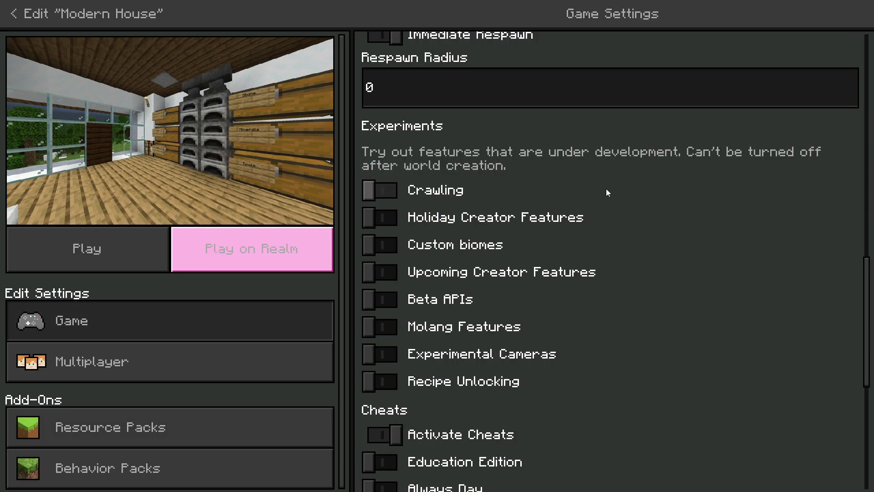
left_click(607, 192)
left_click(525, 301)
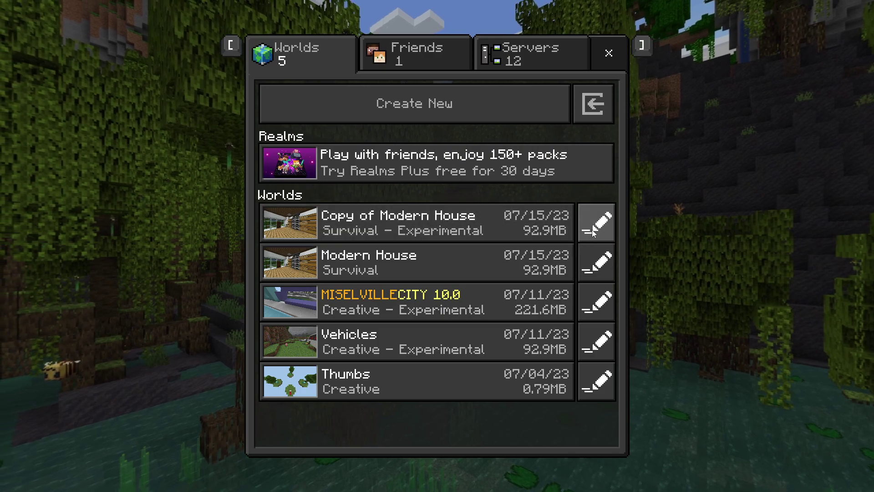
- Enable Upcoming Creator Features in Copy of Modern House and start playing it
left_click(598, 223)
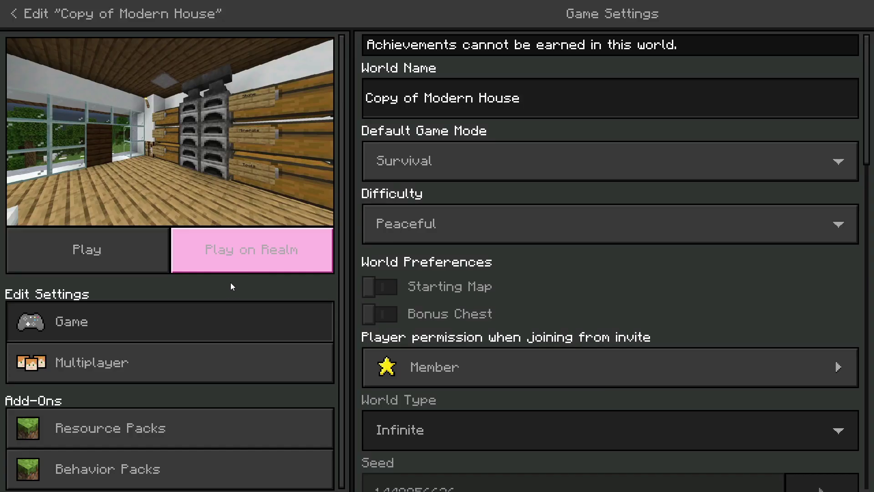
scroll(475, 279, "down", 10)
scroll(475, 279, "down", 2)
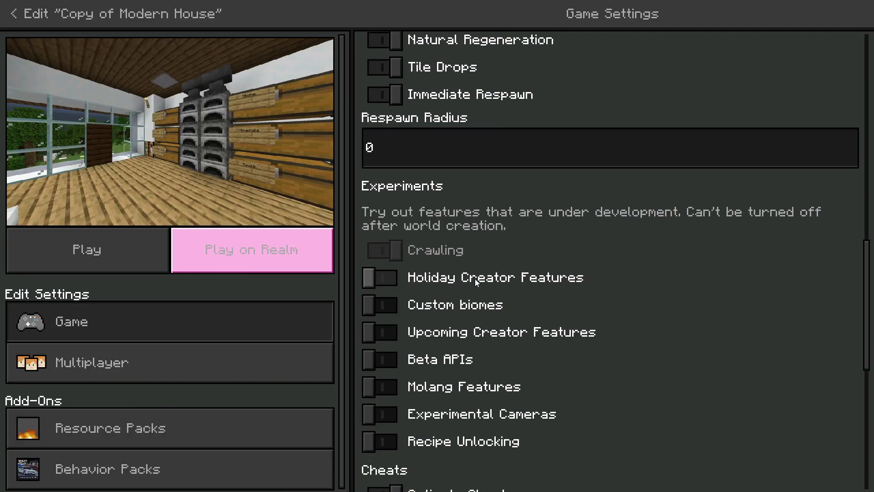
left_click(459, 341)
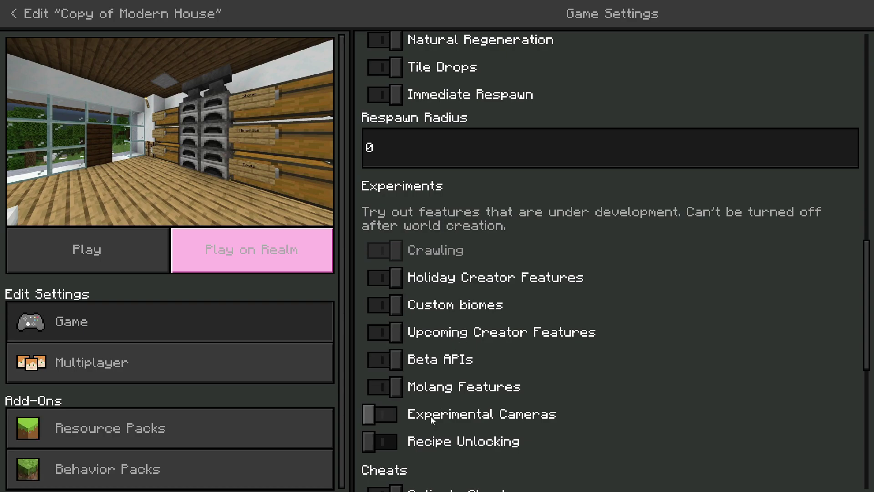
scroll(630, 375, "down", 2)
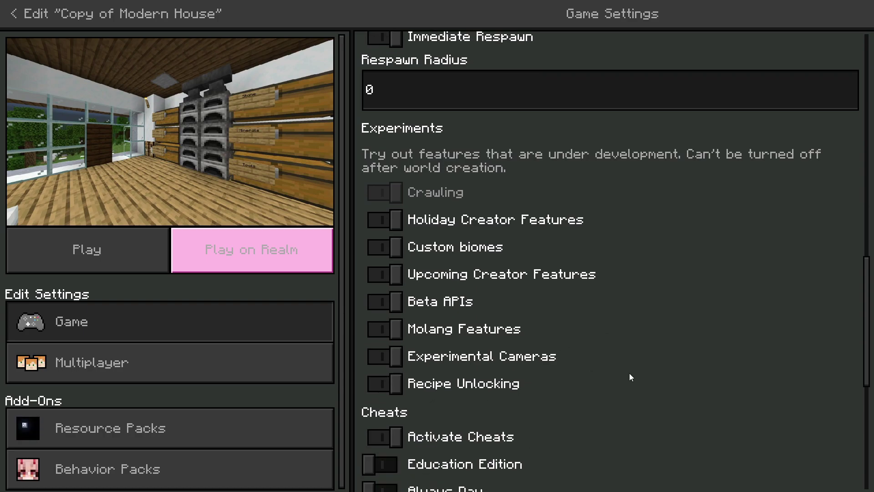
left_click(133, 260)
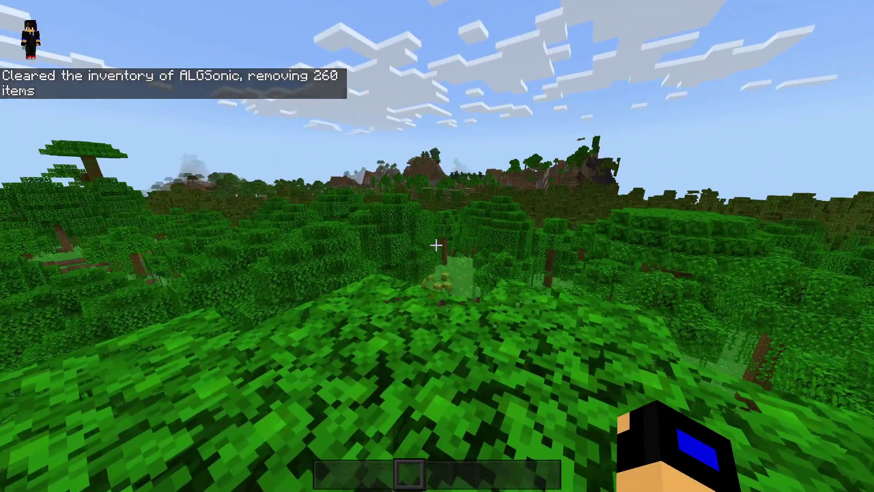
- Put the fire truck item from the creative inventory into the first hotbar slot
key("e")
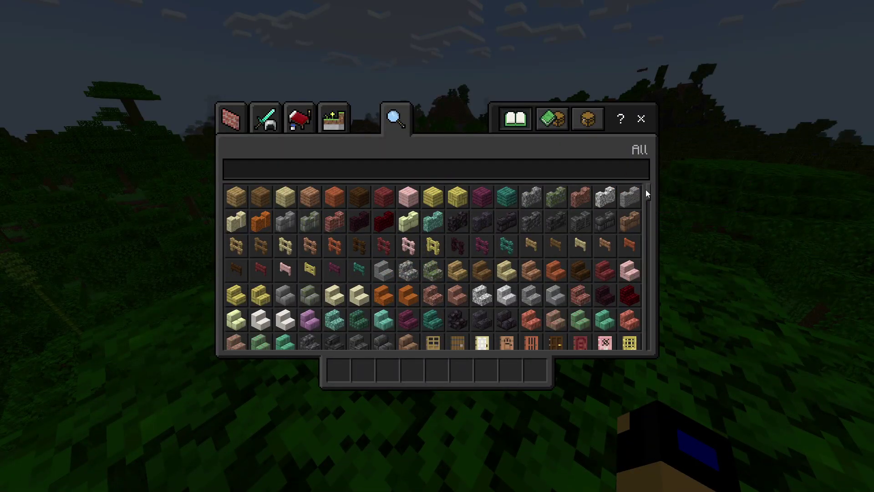
left_click_drag(649, 189, 651, 264)
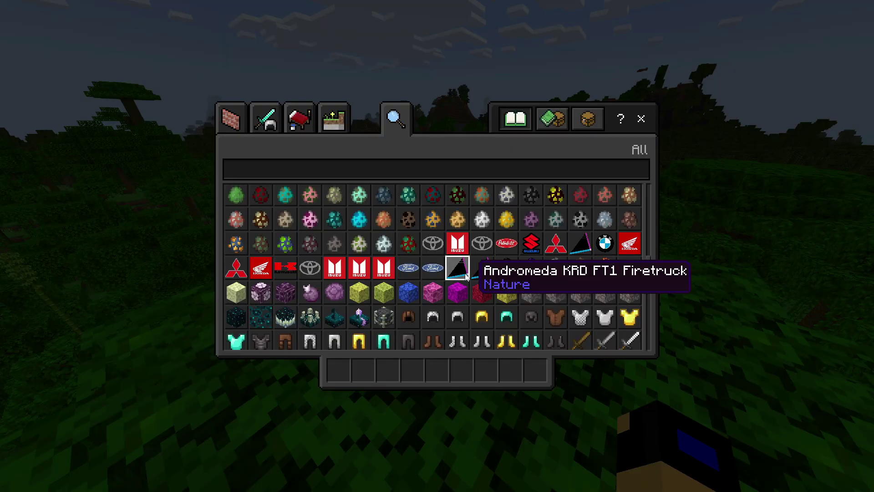
left_click(472, 286)
left_click(266, 462)
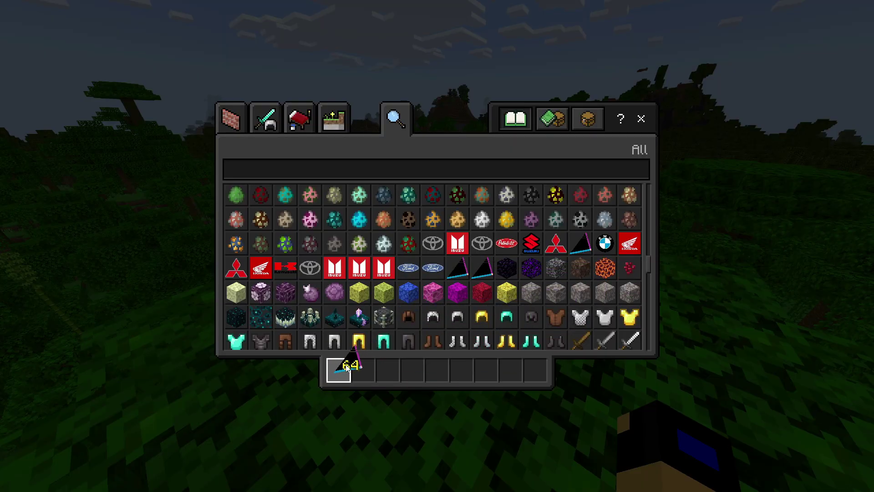
key("e")
- Walk to the front of the spawned fire truck and view it in third person
key("2")
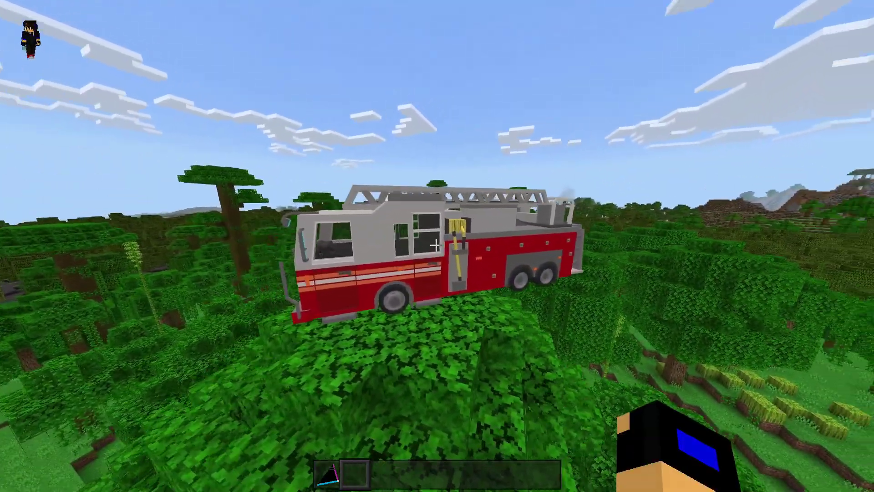
key("a")
key("F5")
key("F5")
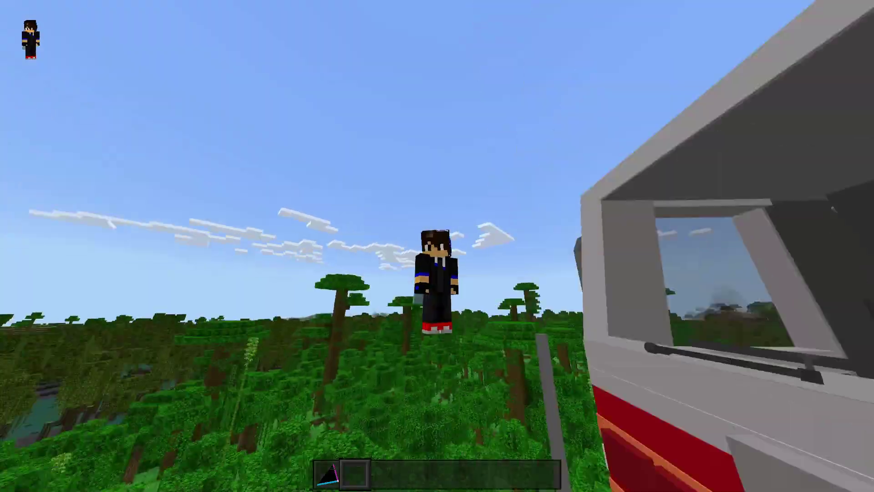